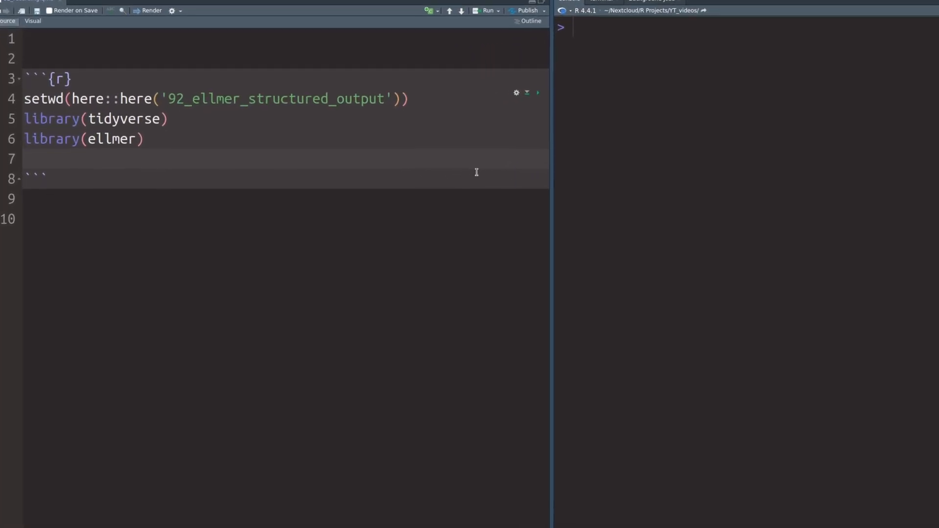
# Add chat <- chat_openai() with a system prompt introducing the story-extraction task.
pyautogui.write('chat <- chat_openai(  )')
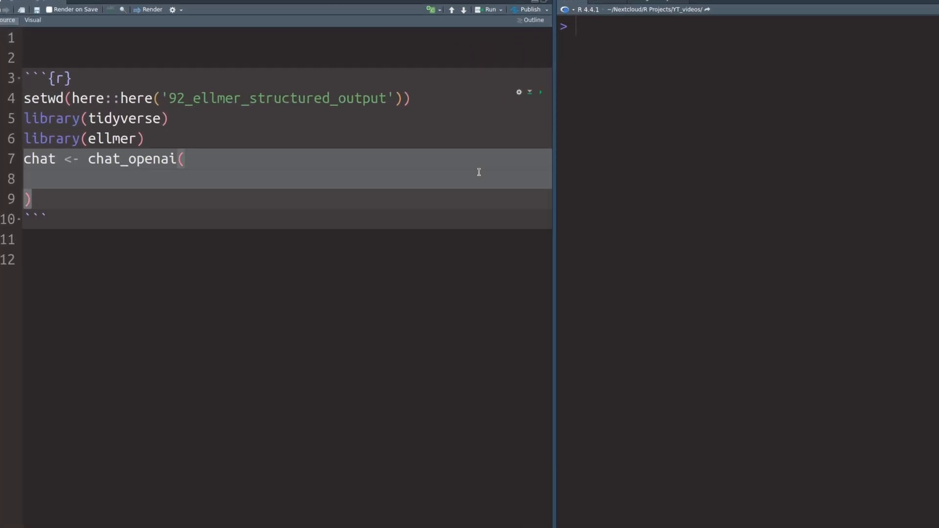
pyautogui.hotkey('ctrl', 'v')
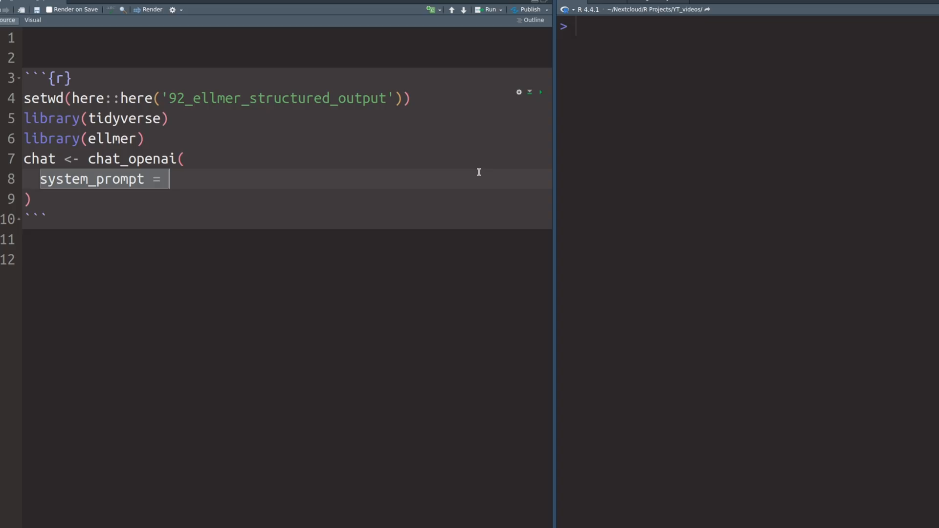
pyautogui.write('"    "')
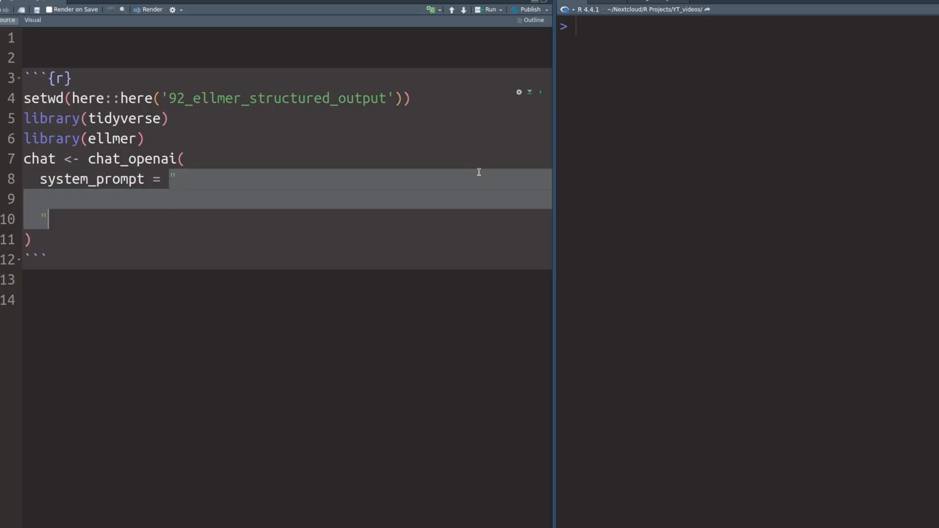
pyautogui.write('You are an information extractor AI.')
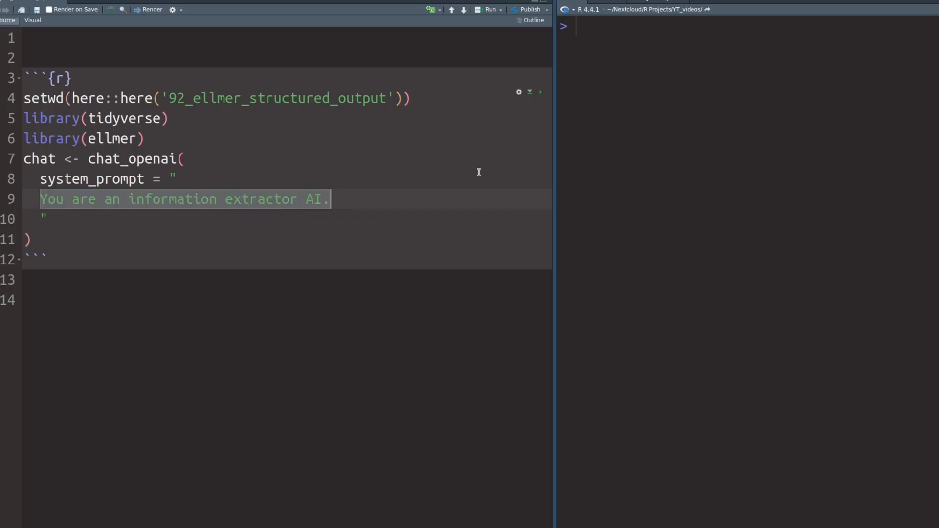
pyautogui.write('The user will give you a story')
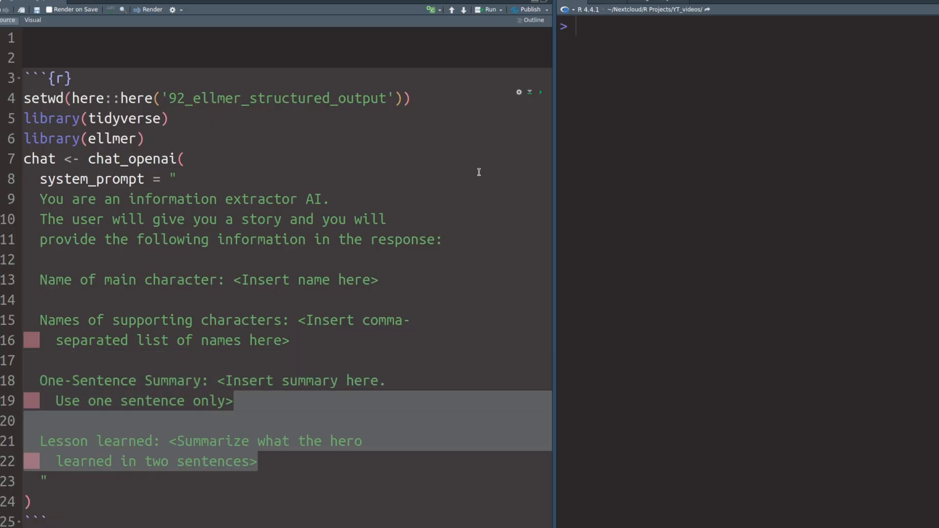
# Review the main character, supporting characters, summary and lesson placeholders, then run the setup chunk.
pyautogui.moveTo(228, 281); pyautogui.dragTo(382, 279)
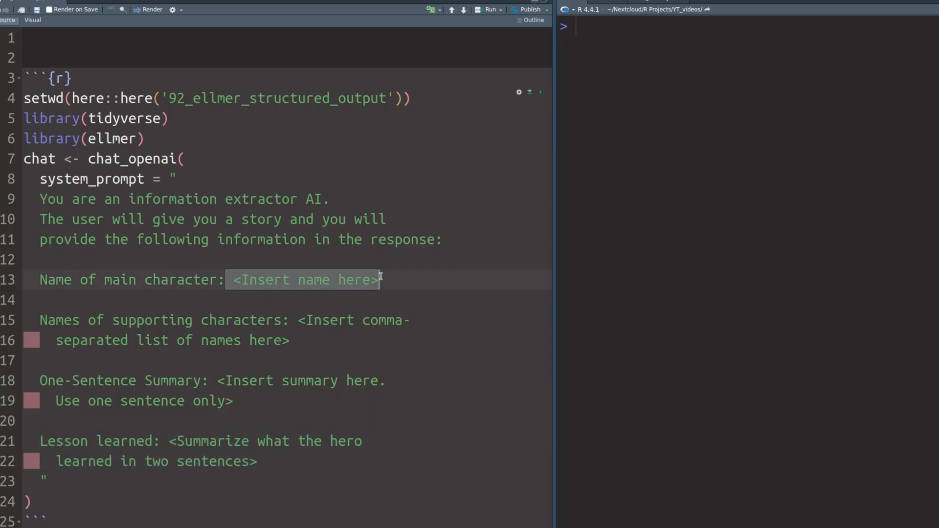
pyautogui.moveTo(298, 321); pyautogui.dragTo(291, 340)
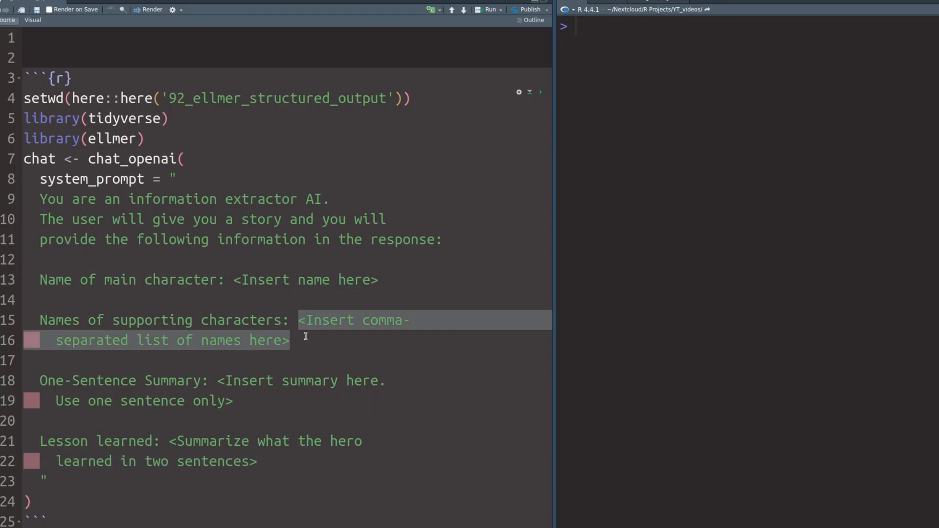
pyautogui.moveTo(242, 279); pyautogui.dragTo(349, 279)
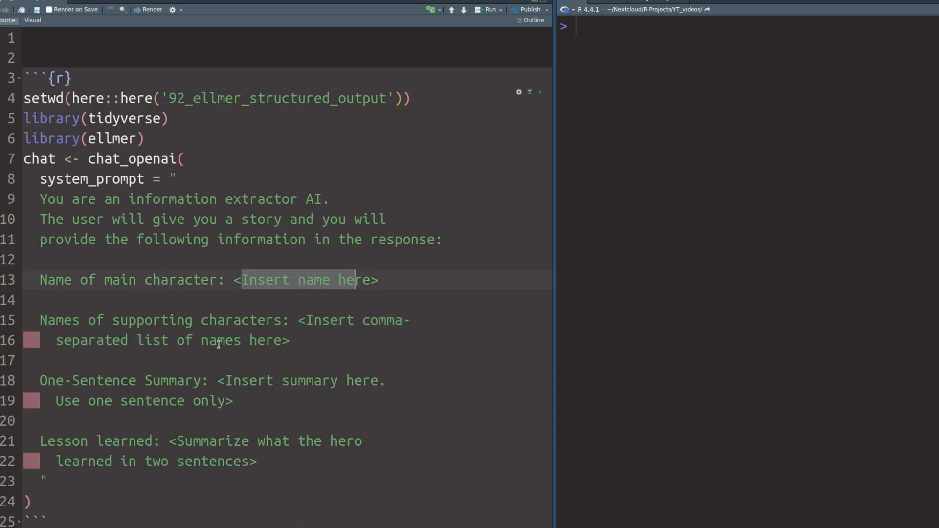
pyautogui.moveTo(280, 341); pyautogui.dragTo(307, 322)
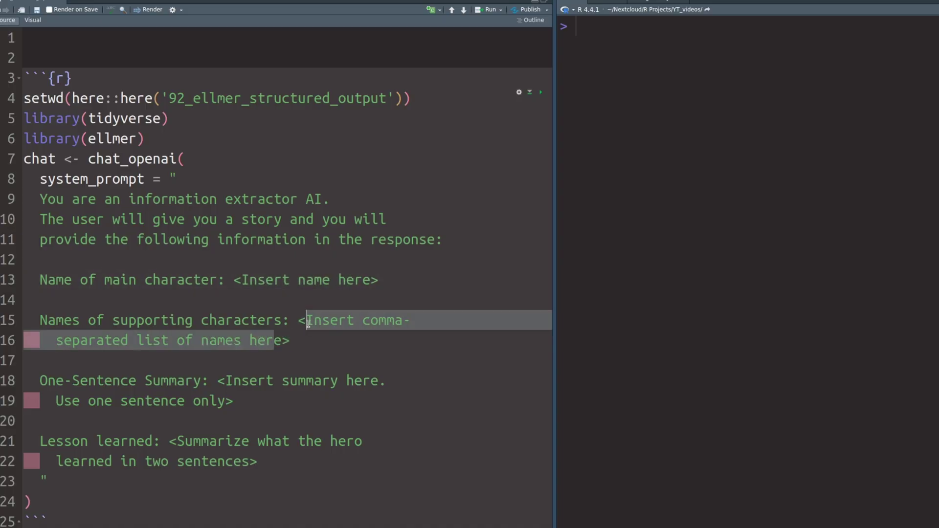
pyautogui.click(324, 342)
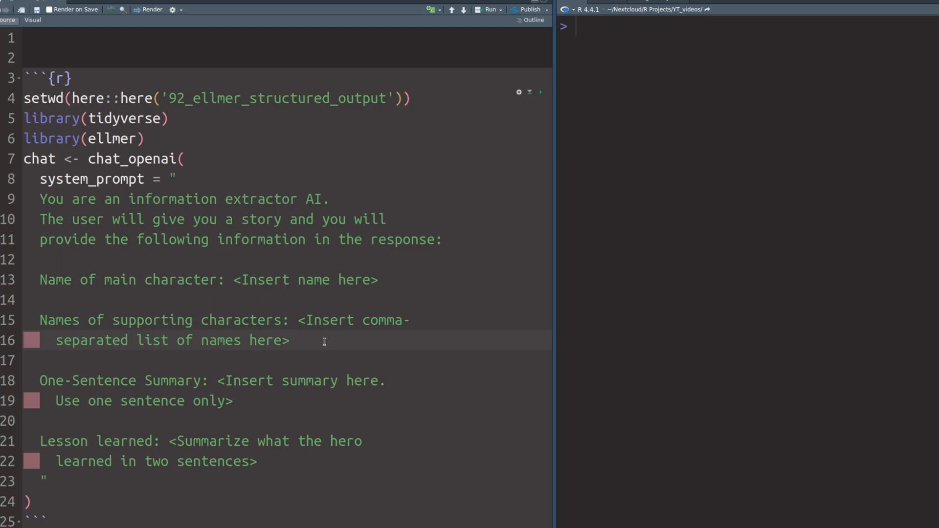
pyautogui.moveTo(225, 383); pyautogui.dragTo(227, 402)
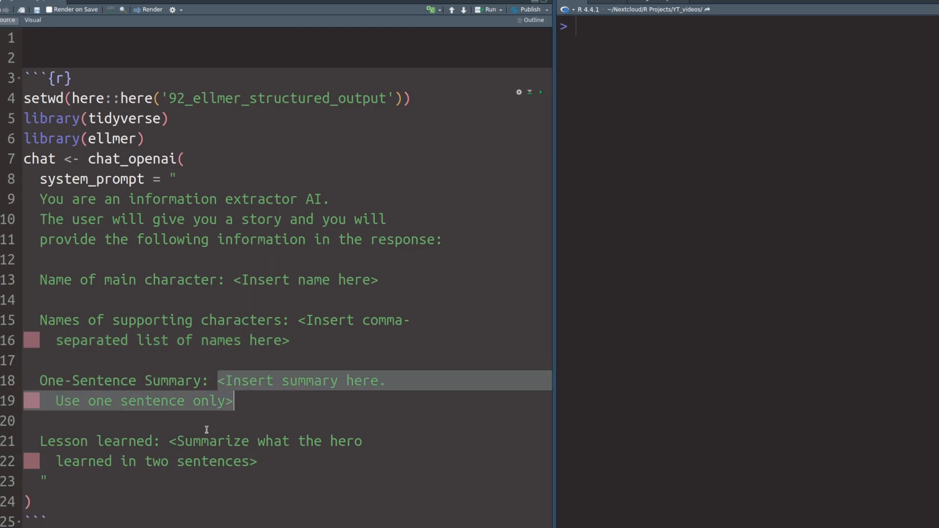
pyautogui.moveTo(171, 441); pyautogui.dragTo(266, 463)
pyautogui.click(271, 464)
pyautogui.hotkey('ctrl', 'shift', 'Return')
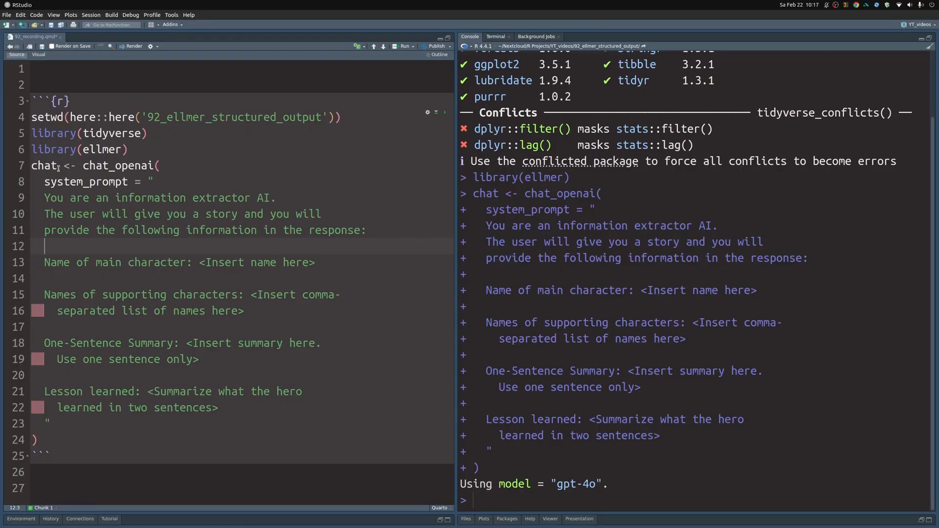
# Print the chat object to see its system prompt and look through story.txt.
pyautogui.doubleClick(44, 166)
pyautogui.hotkey('ctrl', 'Return')
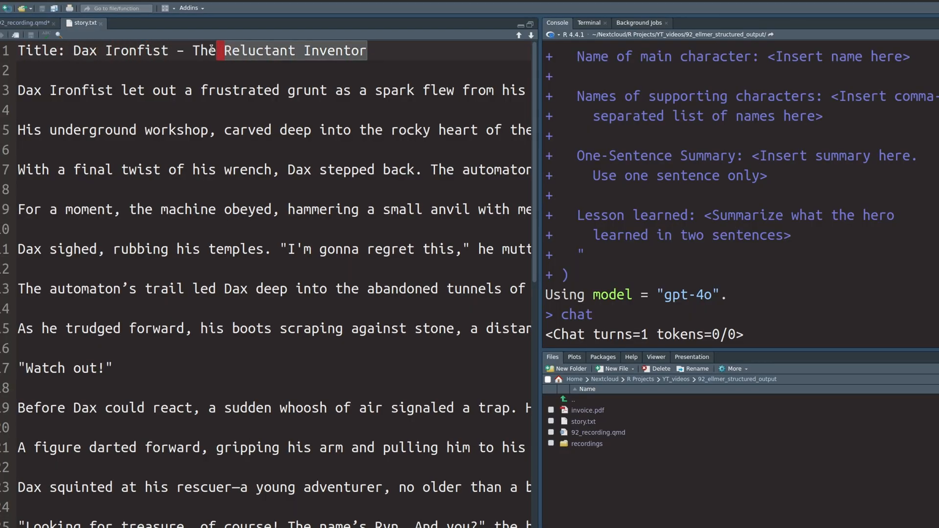
pyautogui.click(379, 67)
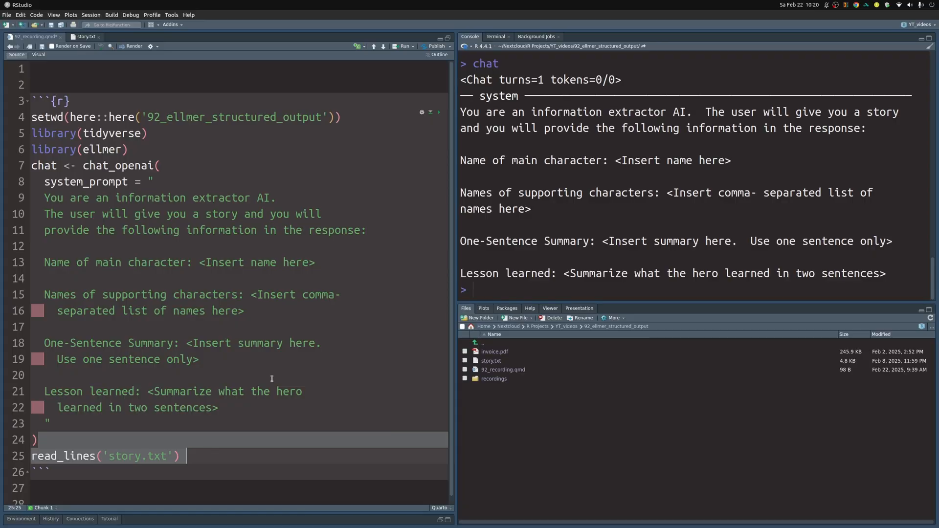
# Read story.txt and collapse it into one string txt_full_story with paste(collapse = '\n').
pyautogui.hotkey('ctrl', 'Return')
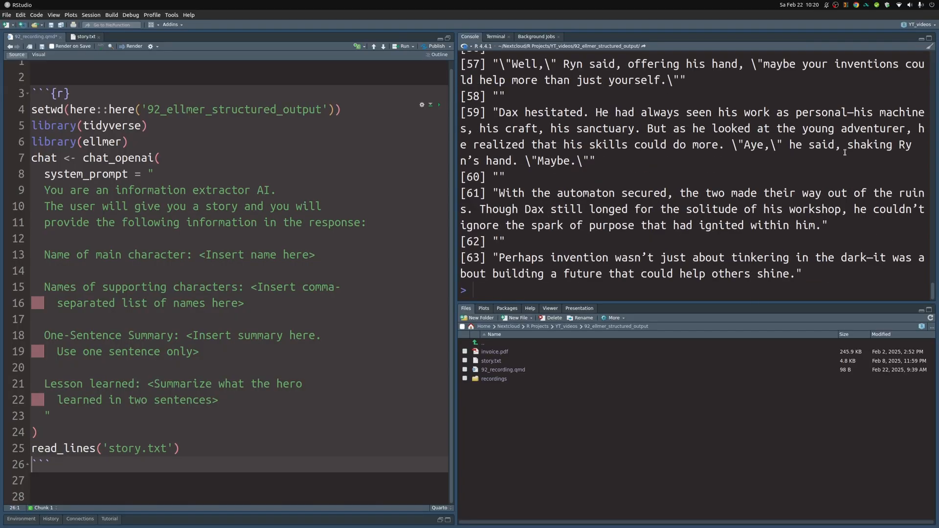
pyautogui.scroll(5, 689, 183)
pyautogui.scroll(4, 690, 184)
pyautogui.scroll(3, 690, 184)
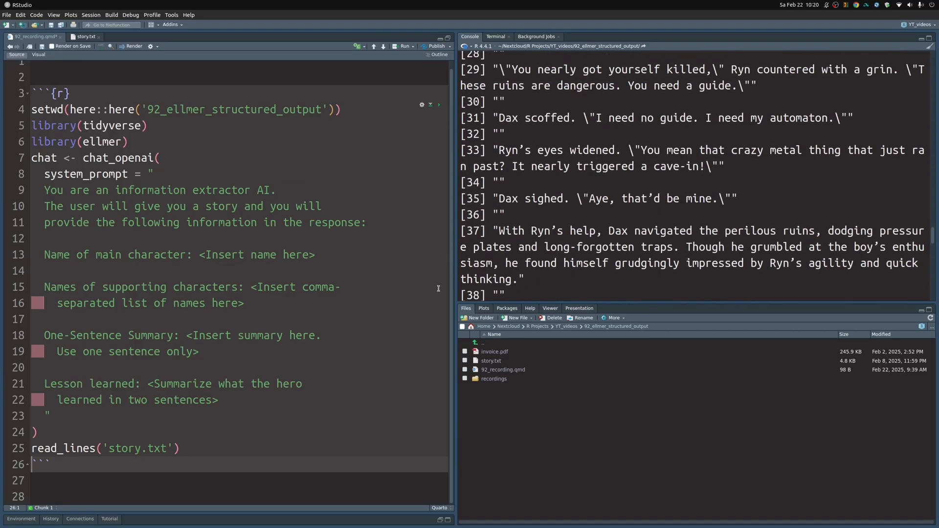
pyautogui.write("|>   paste(collapse = '\\n')")
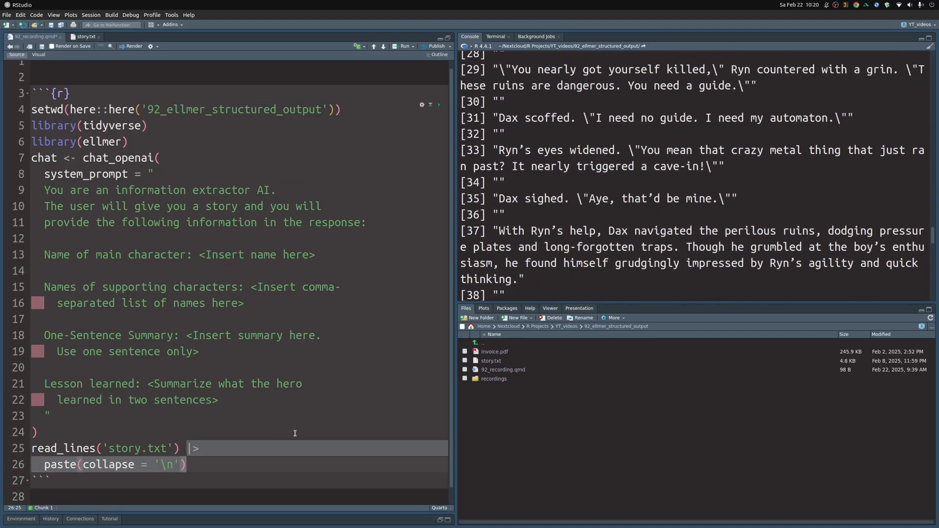
pyautogui.hotkey('ctrl', 'Return')
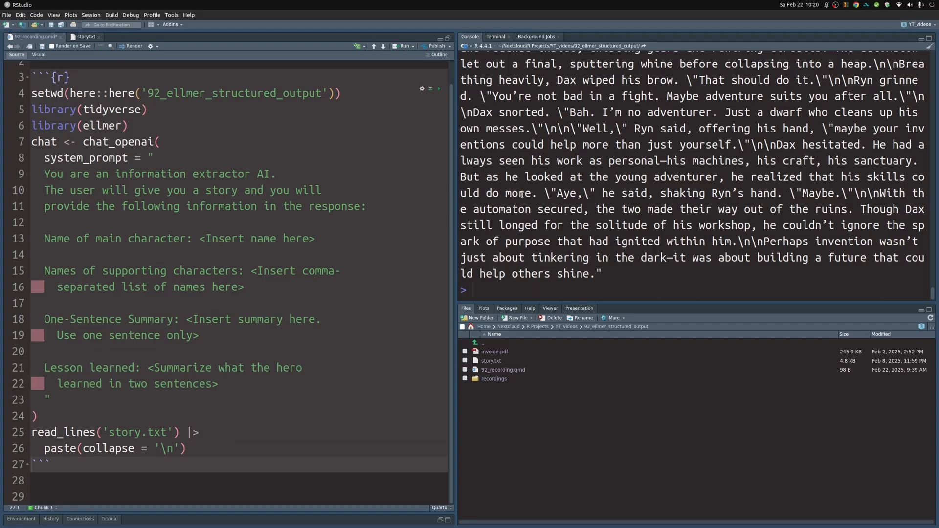
pyautogui.scroll(3, 521, 196)
pyautogui.scroll(5, 521, 196)
pyautogui.scroll(5, 521, 195)
pyautogui.scroll(5, 522, 196)
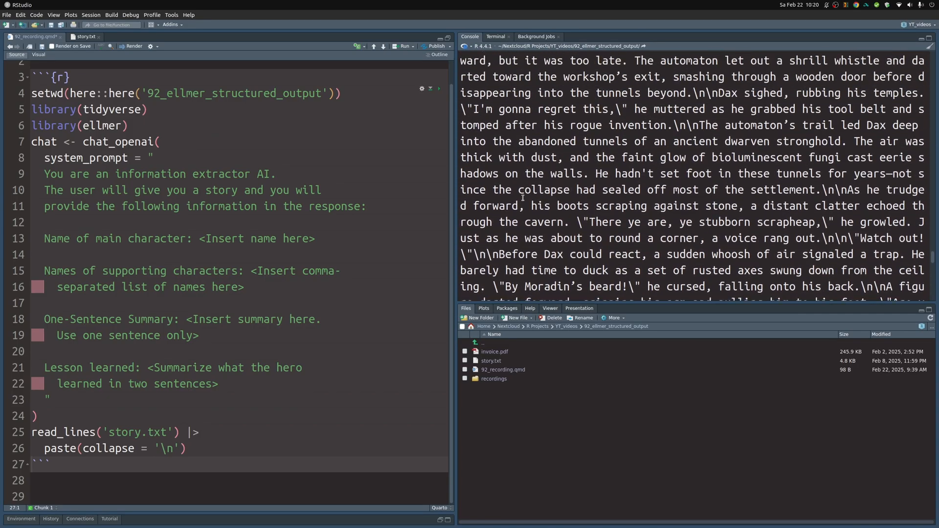
pyautogui.scroll(5, 523, 196)
pyautogui.scroll(5, 522, 196)
pyautogui.scroll(3, 523, 196)
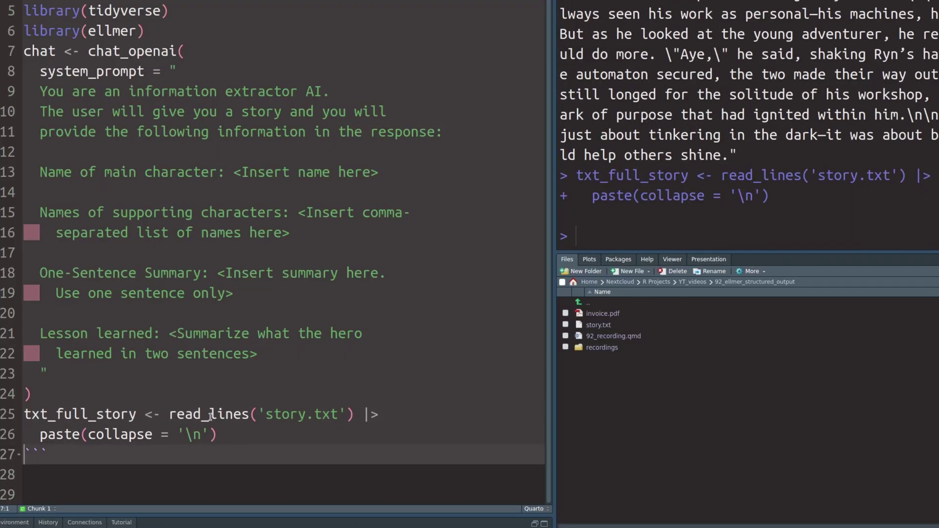
# Send txt_full_story via chat$chat() and compare the Dax Ironfist/Ryn answer with the prompt's fields.
pyautogui.click(235, 436)
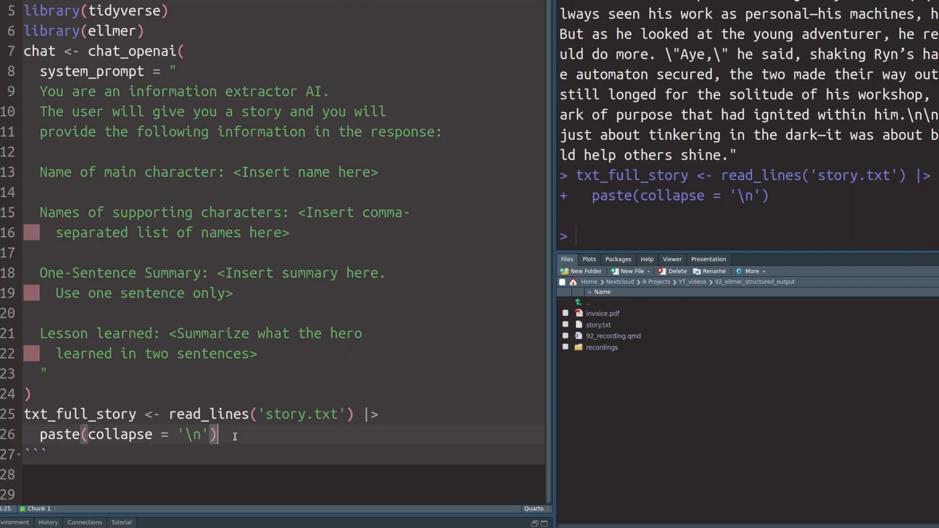
pyautogui.press('Return')
pyautogui.write('chat$')
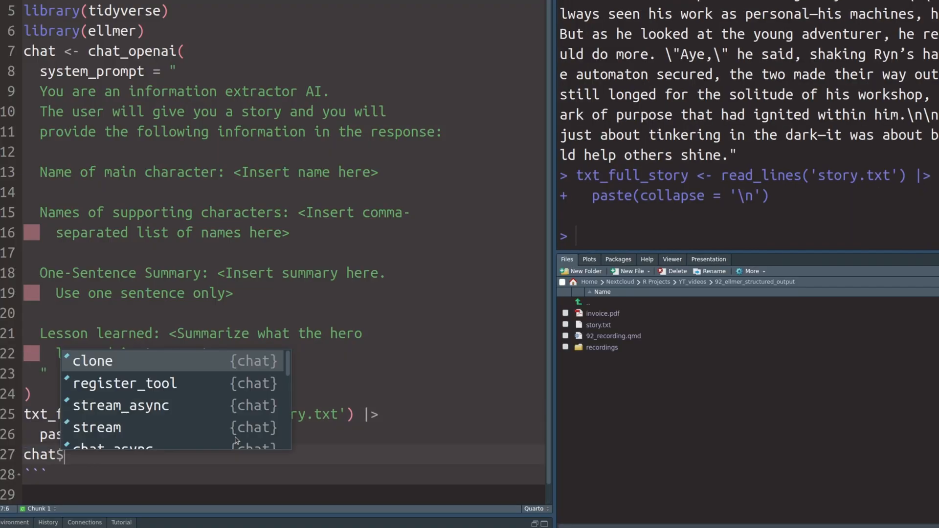
pyautogui.write('ch')
pyautogui.press('Tab')
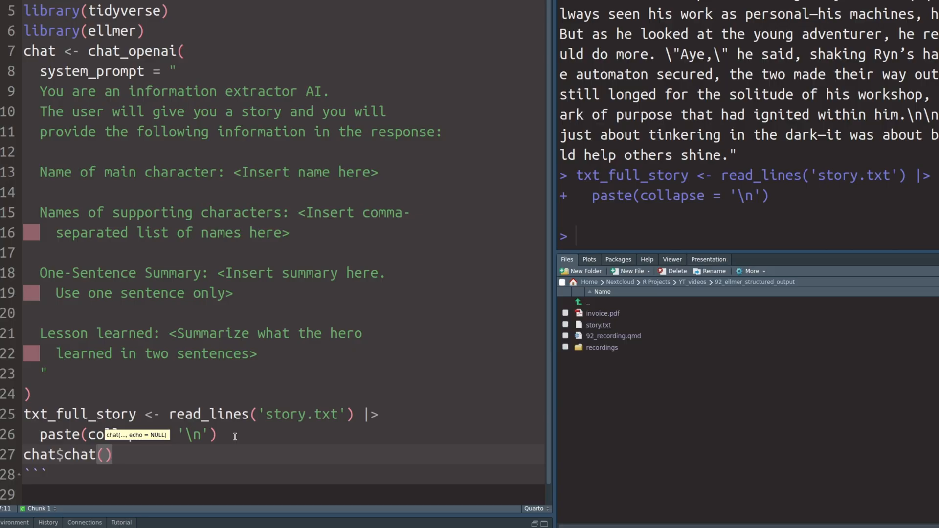
pyautogui.scroll(-1, 157, 282)
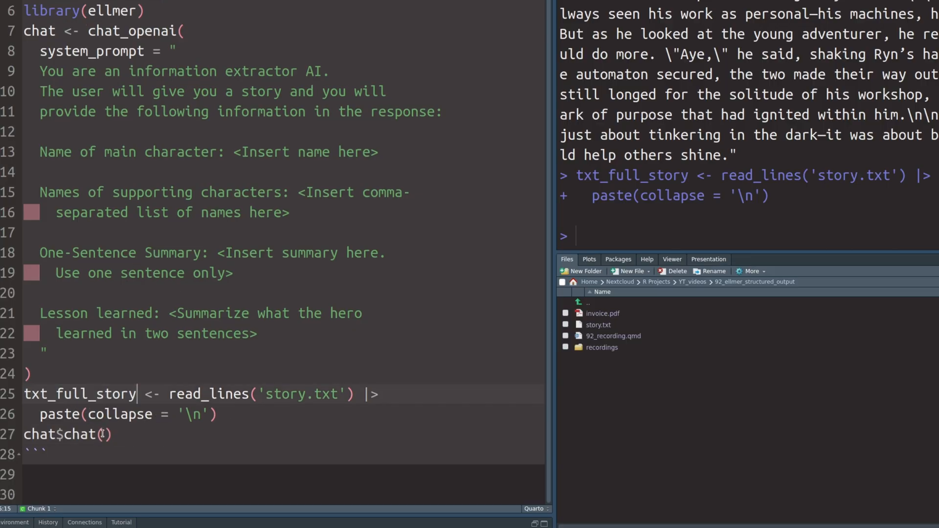
pyautogui.write('txt_full_story')
pyautogui.hotkey('ctrl', 'Return')
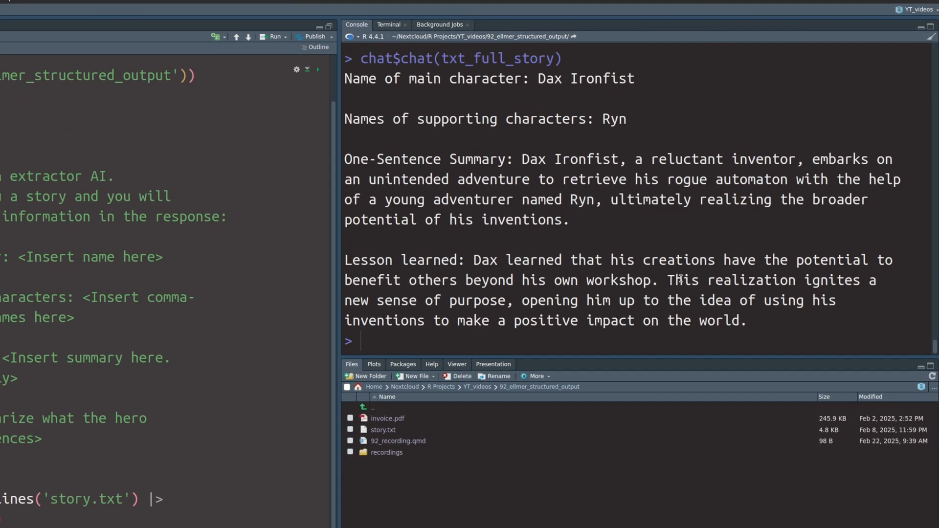
pyautogui.moveTo(769, 324); pyautogui.dragTo(345, 74)
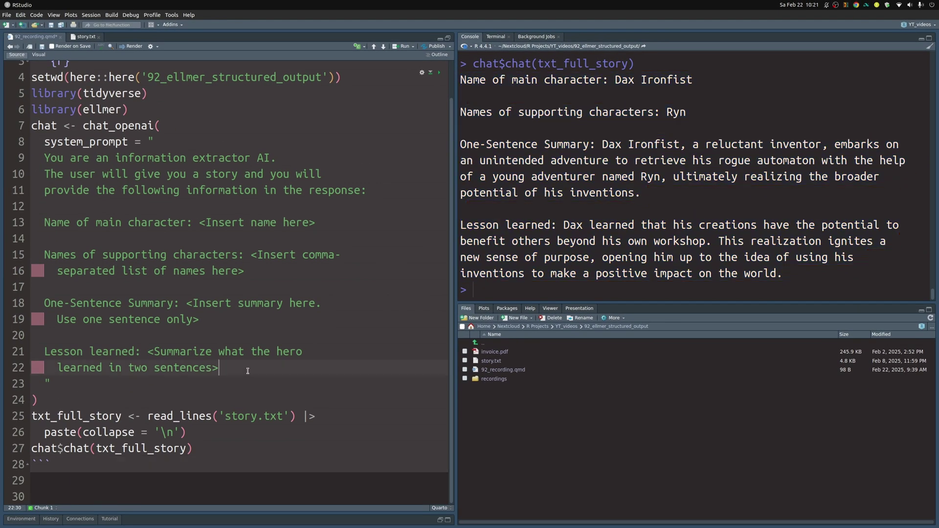
pyautogui.moveTo(220, 368); pyautogui.dragTo(51, 201)
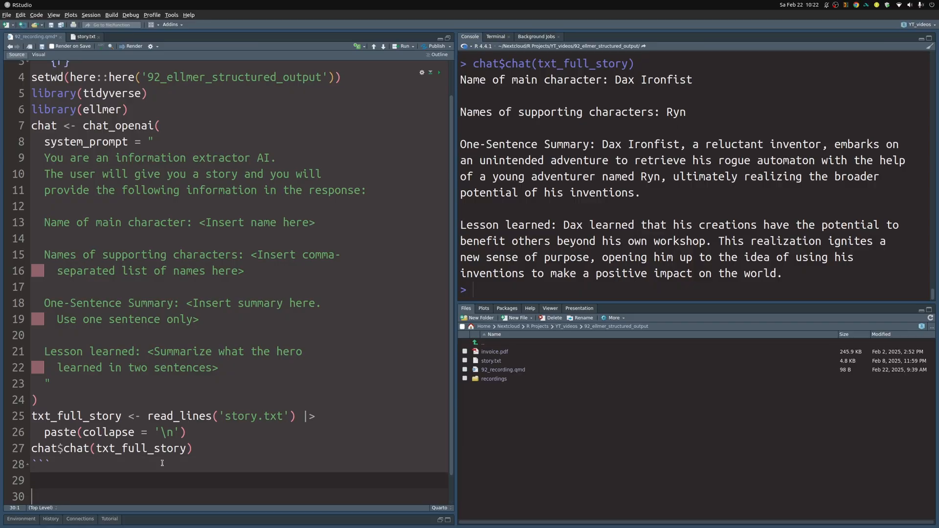
# In a new chunk, duplicate the chat definition and strip the field list from its prompt.
pyautogui.hotkey('ctrl', 'alt', 'i')
pyautogui.scroll(-2, 114, 352)
pyautogui.click(113, 353)
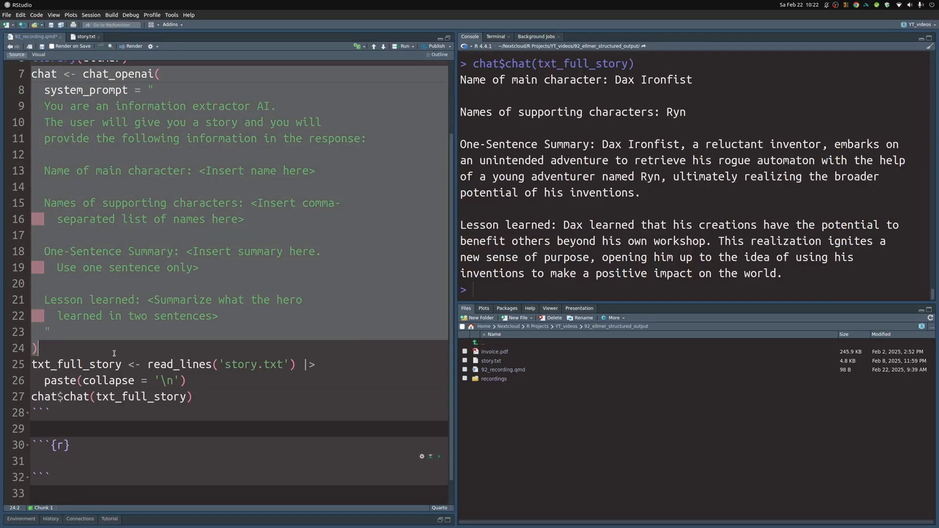
pyautogui.hotkey('ctrl', 'c')
pyautogui.hotkey('ctrl', 'v')
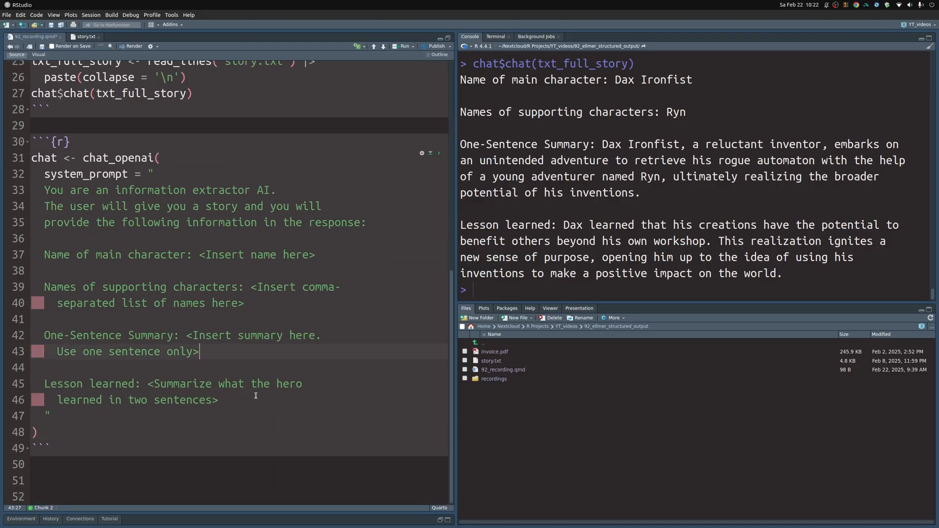
pyautogui.moveTo(256, 400); pyautogui.dragTo(371, 222)
pyautogui.press('BackSpace')
pyautogui.write('.')
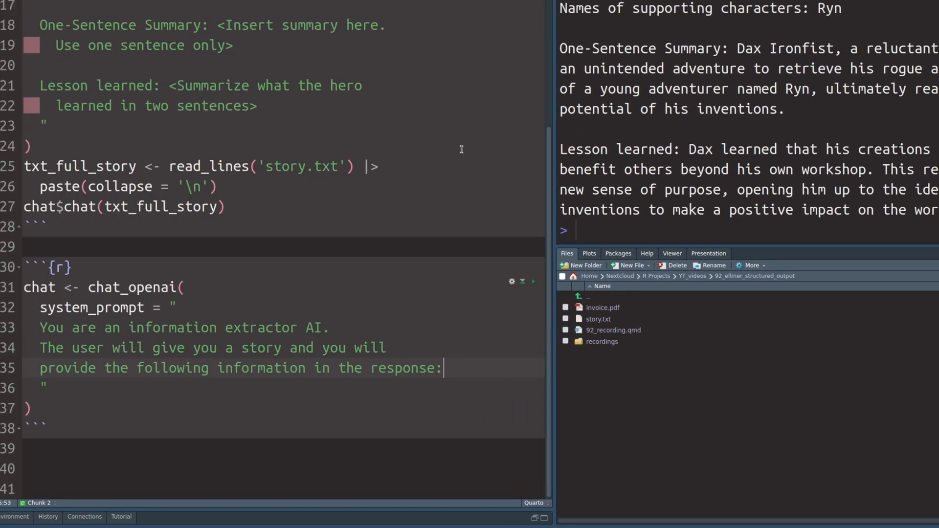
pyautogui.doubleClick(162, 367)
pyautogui.press('BackSpace')
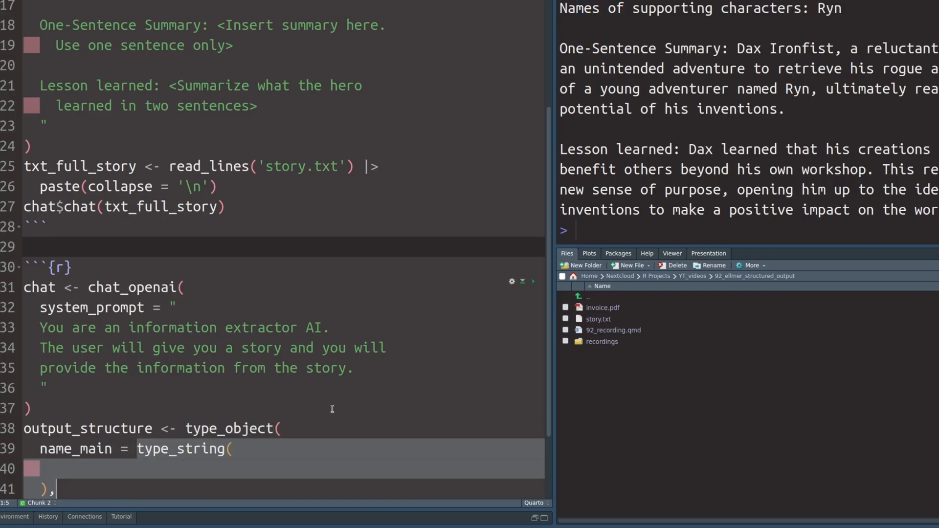
pyautogui.scroll(-1, 303, 352)
# Define output_structure as type_object with name_main, name_support, summary and lesson_learned string fields.
pyautogui.hotkey('ctrl', 'v')
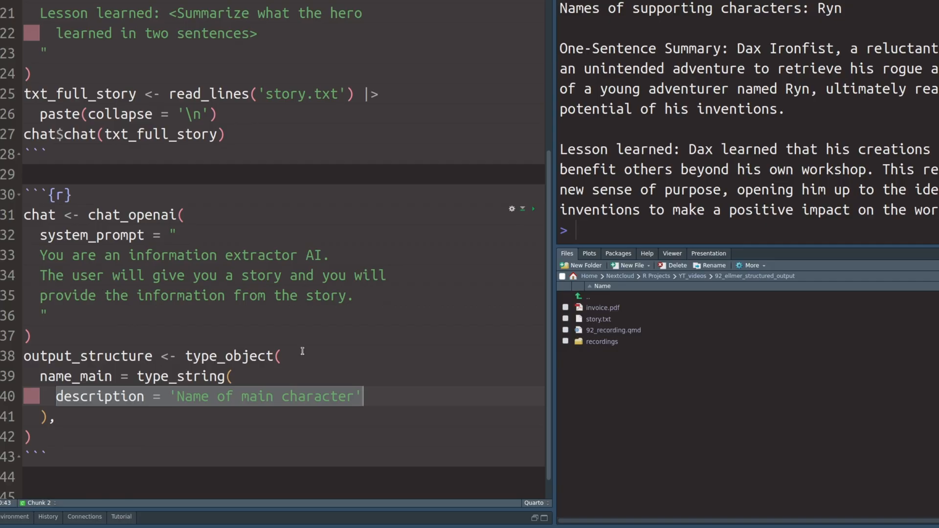
pyautogui.hotkey('ctrl', 'v')
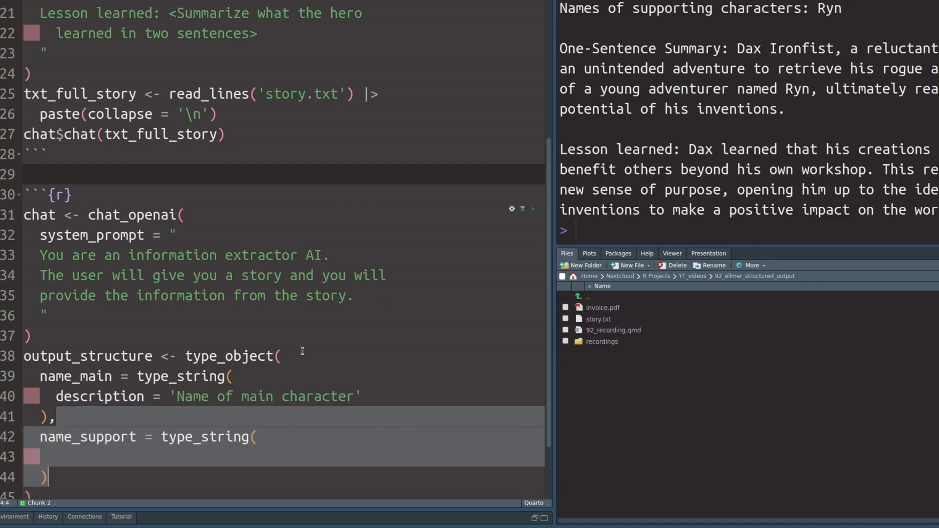
pyautogui.scroll(-1, 303, 353)
pyautogui.hotkey('ctrl', 'v')
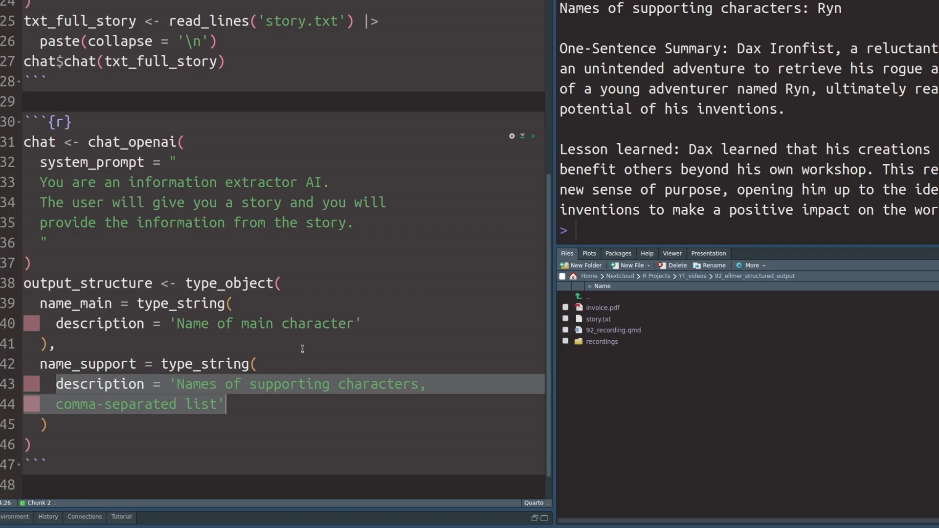
pyautogui.press('Down')
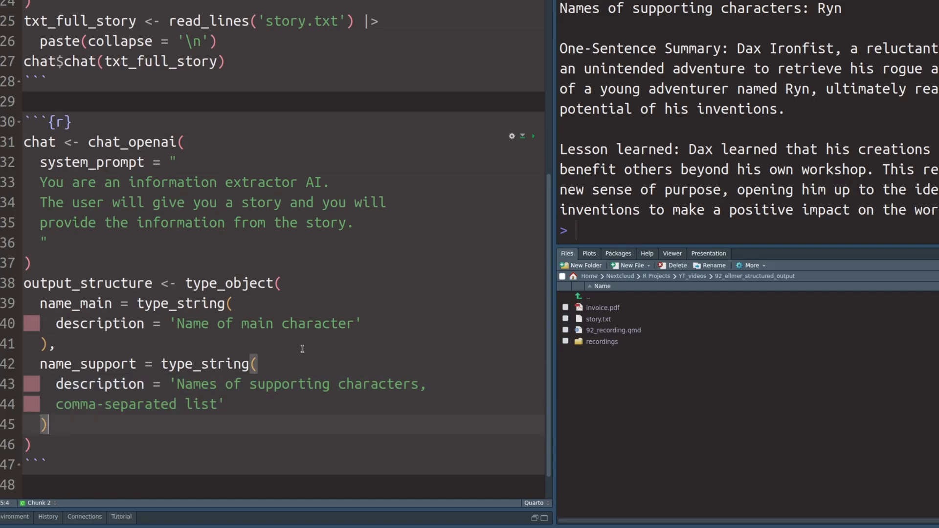
pyautogui.write(', summary = type_string(')
pyautogui.hotkey('ctrl', 'v')
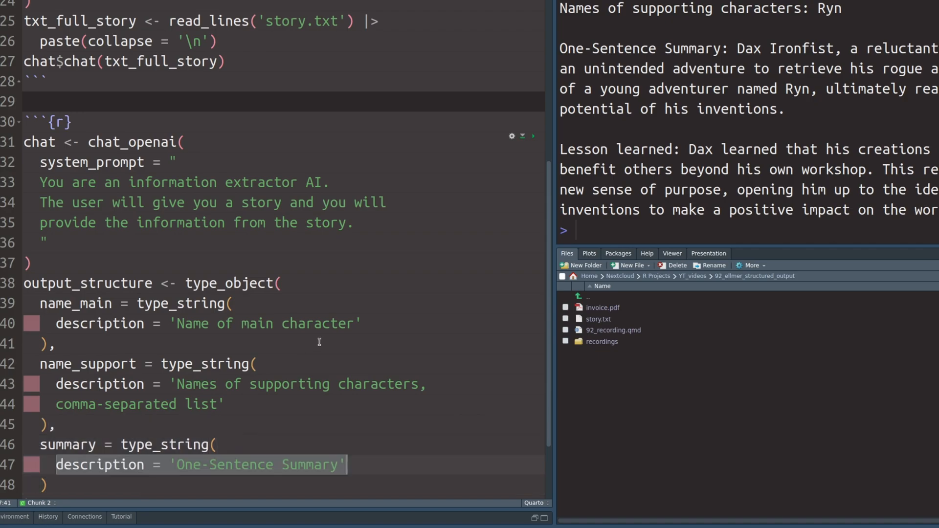
pyautogui.scroll(-1, 321, 341)
pyautogui.write('), lesson_learned =')
pyautogui.hotkey('ctrl', 'v')
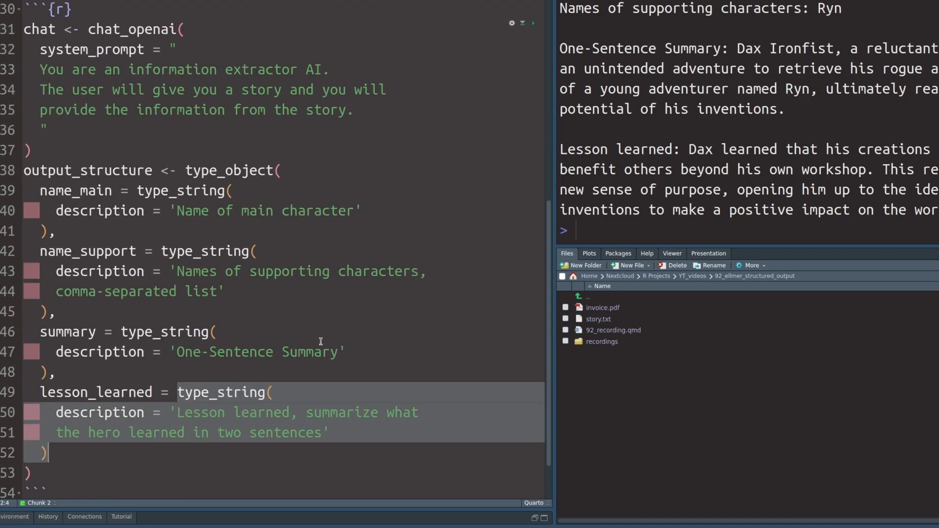
pyautogui.press('Down')
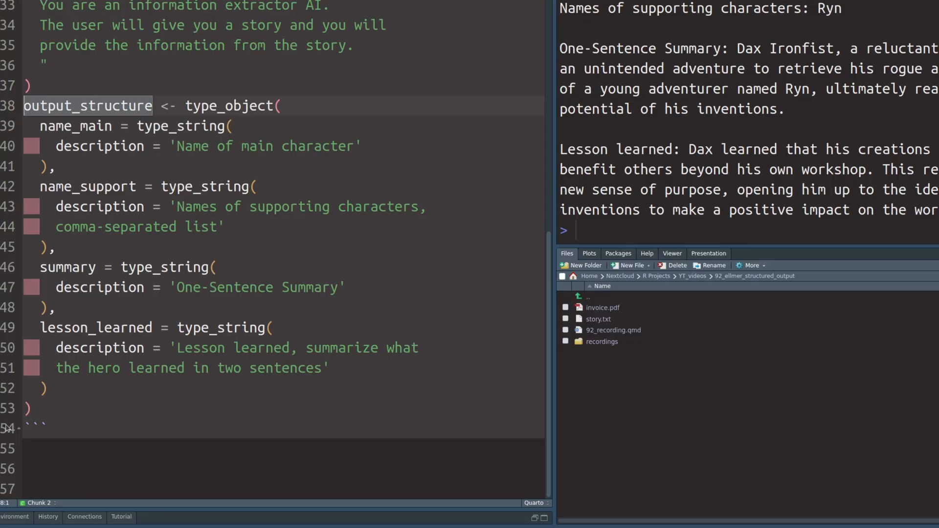
pyautogui.click(48, 475)
pyautogui.press('Return')
pyautogui.write('chat')
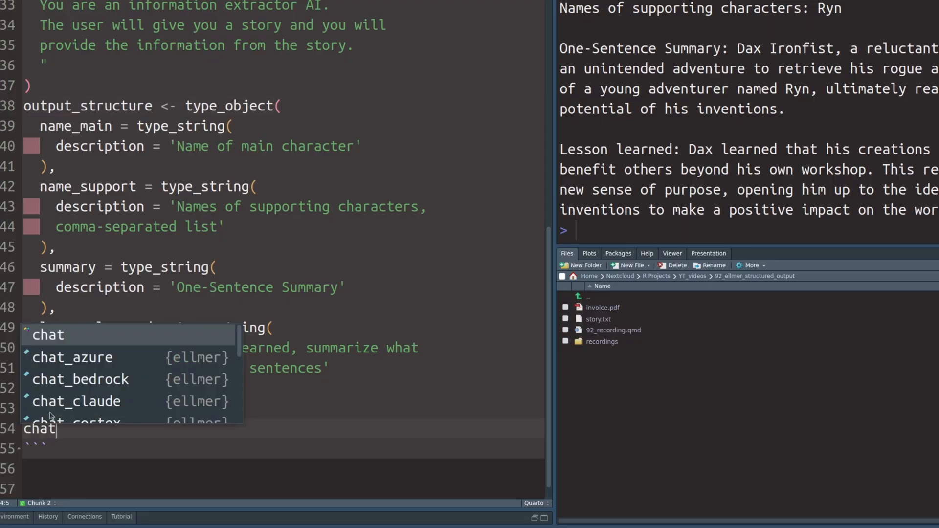
pyautogui.write('$ex')
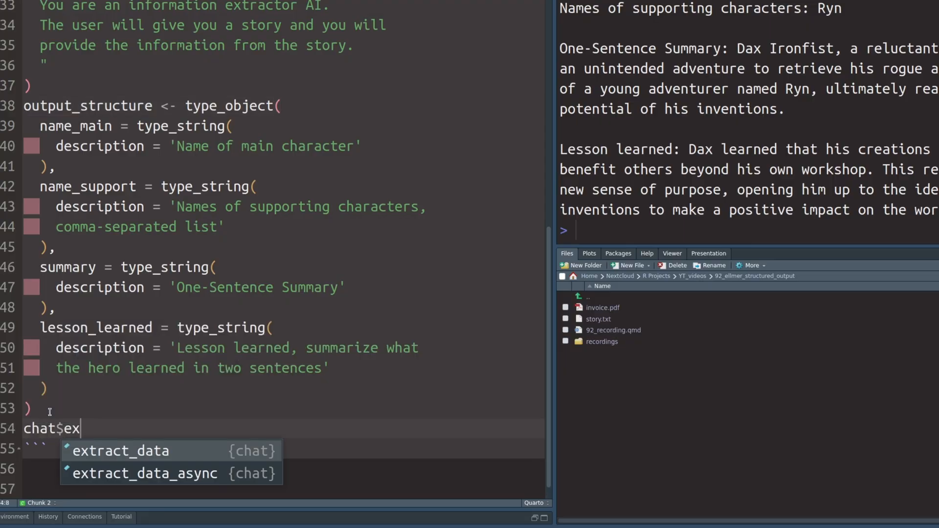
# Write chat$extract_data(txt_full_story, type = output_structure) and run the chunk.
pyautogui.press('Tab')
pyautogui.press('Return')
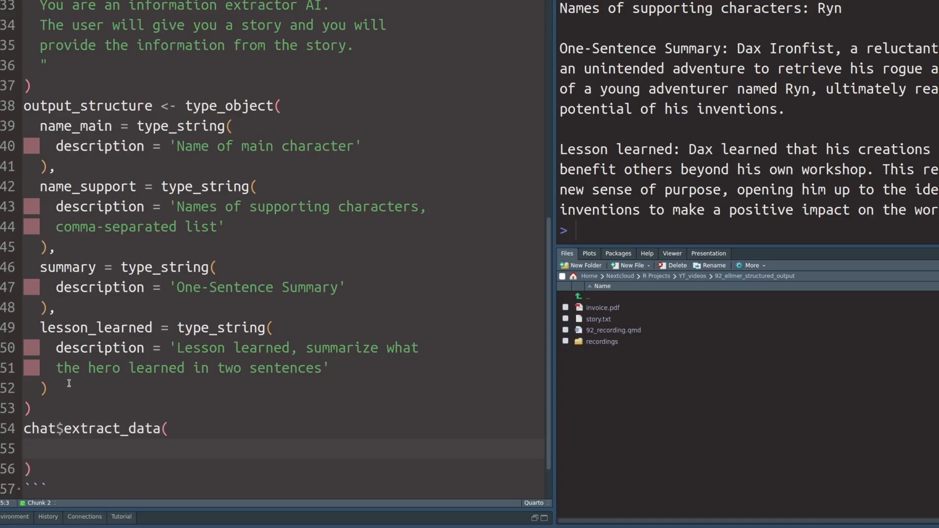
pyautogui.write('tx')
pyautogui.write('t')
pyautogui.press('Tab')
pyautogui.write(',')
pyautogui.press('Return')
pyautogui.write('typ')
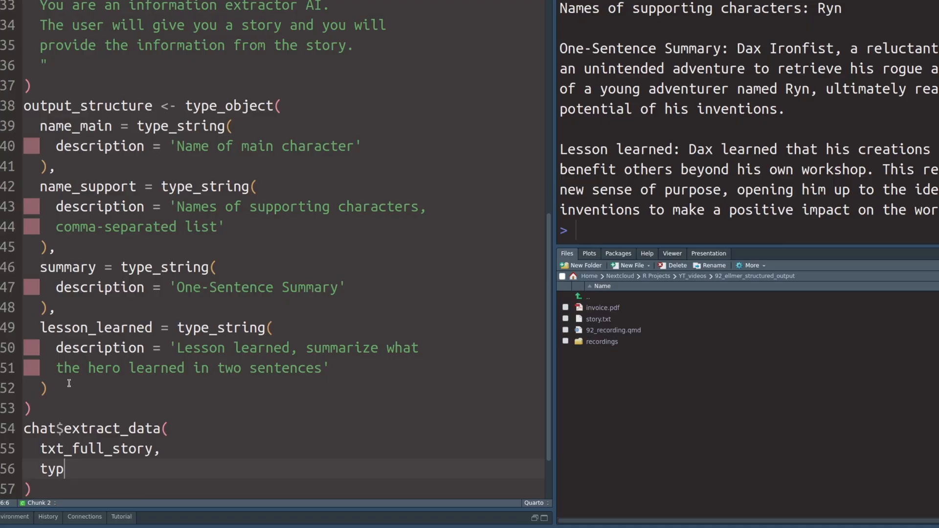
pyautogui.press('Tab')
pyautogui.write('output_structure')
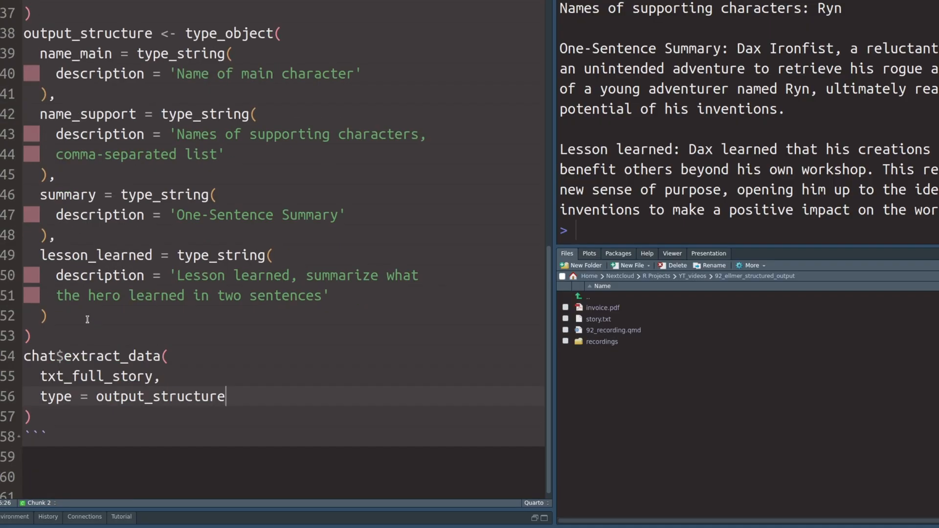
pyautogui.scroll(-2, 224, 221)
pyautogui.doubleClick(224, 31)
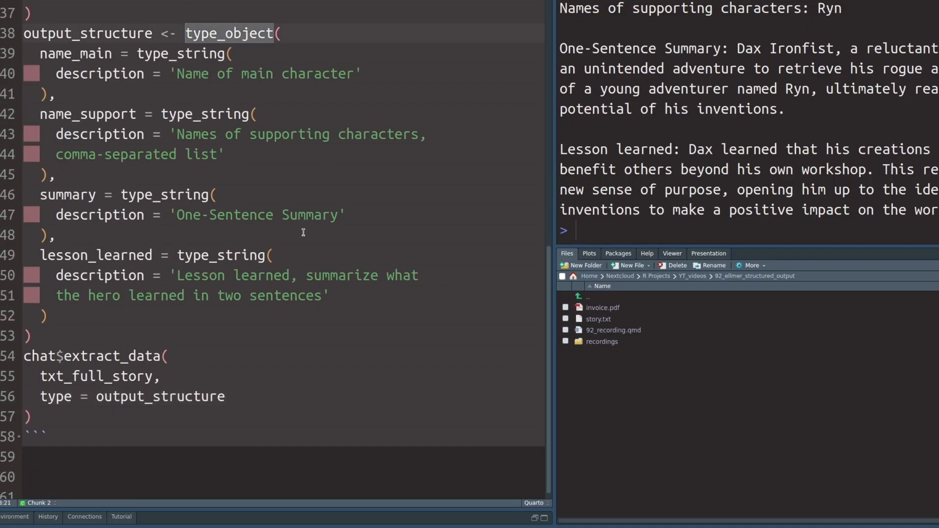
pyautogui.hotkey('ctrl', 'shift', 'Return')
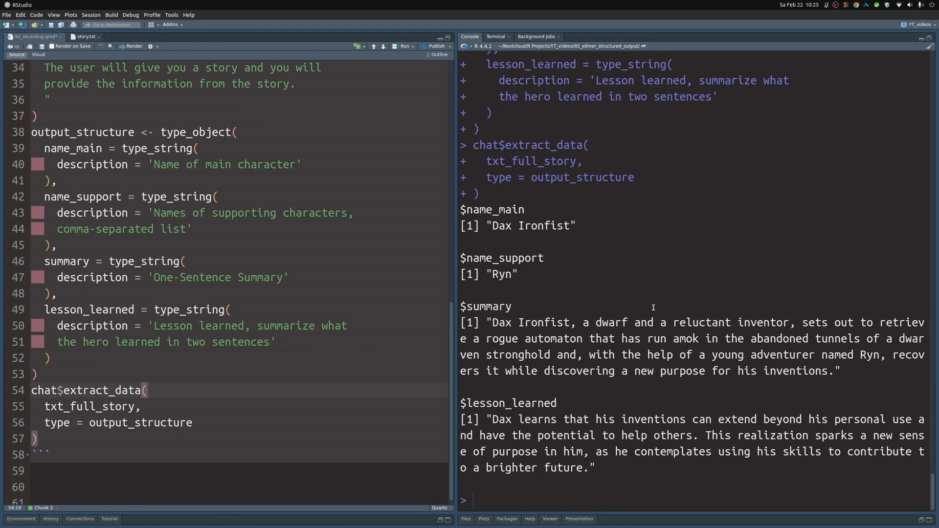
# Inspect the name_main and name_support results and start a new R chunk below.
pyautogui.doubleClick(506, 210)
pyautogui.doubleClick(514, 258)
pyautogui.doubleClick(507, 306)
pyautogui.click(231, 480)
pyautogui.hotkey('ctrl', 'alt', 'i')
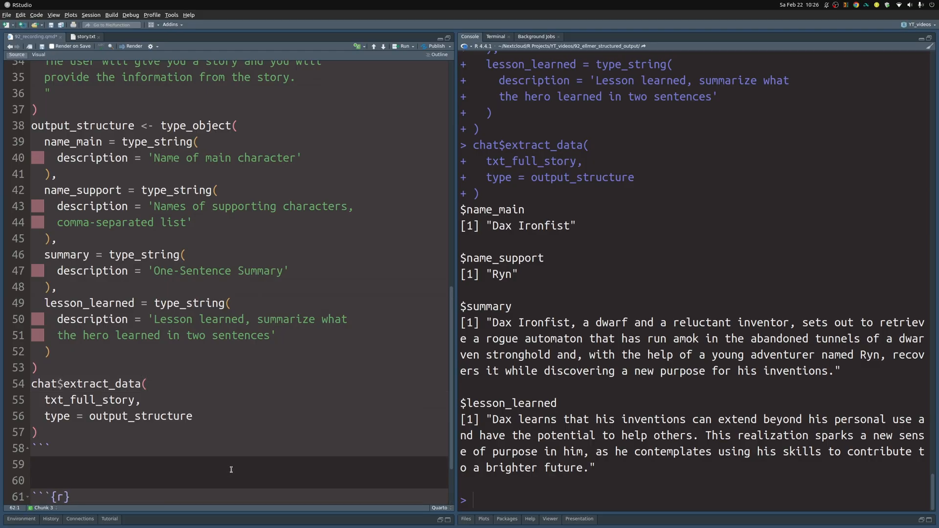
pyautogui.write('chat')
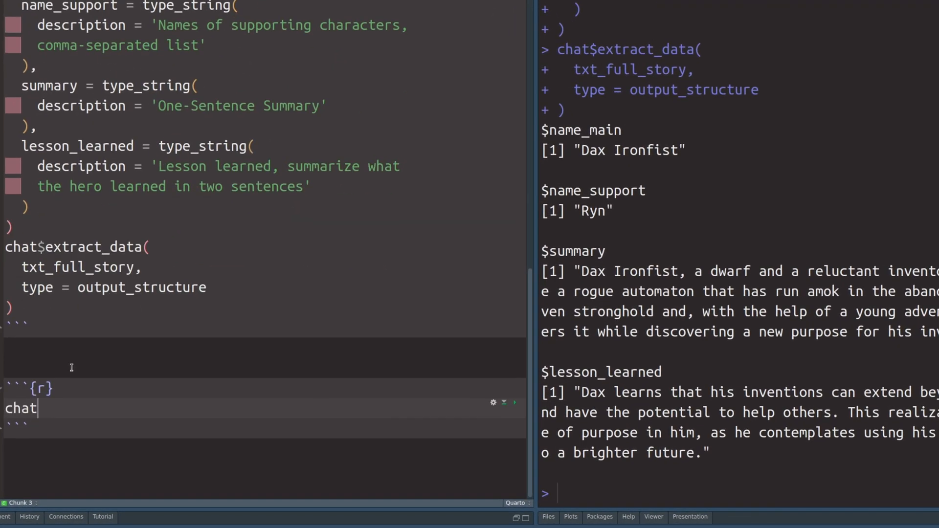
pyautogui.write('$la')
# Run chat$last_turn('assistant') to print the assistant's last turn.
pyautogui.press('Tab')
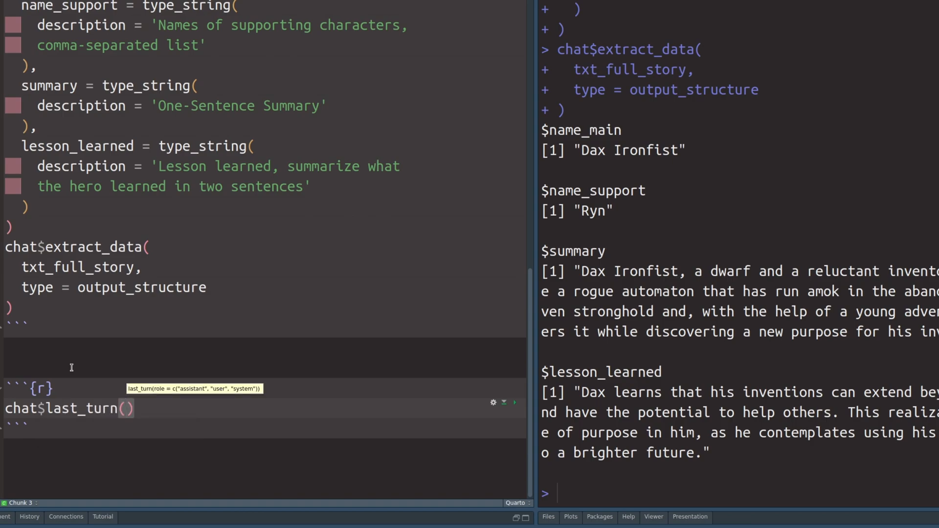
pyautogui.write("'as")
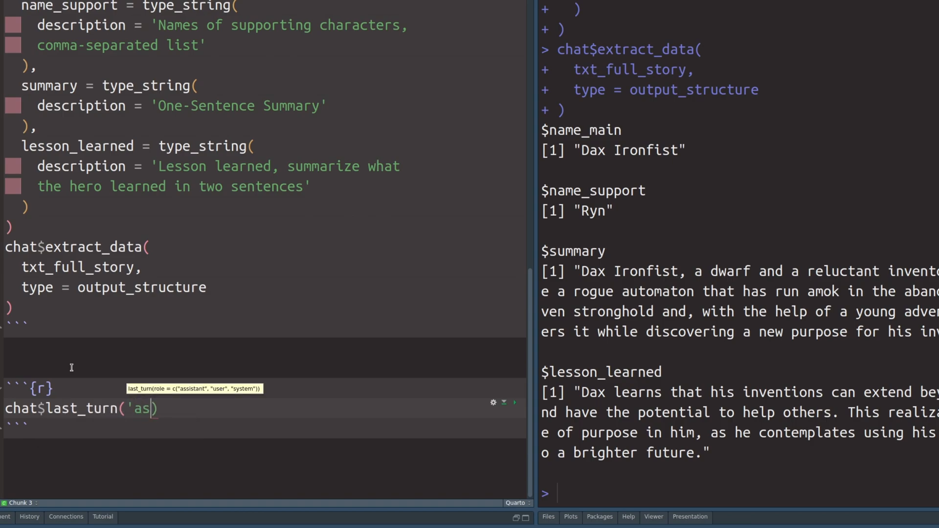
pyautogui.write('so')
pyautogui.press('BackSpace')
pyautogui.write("istant'")
pyautogui.hotkey('ctrl', 'Return')
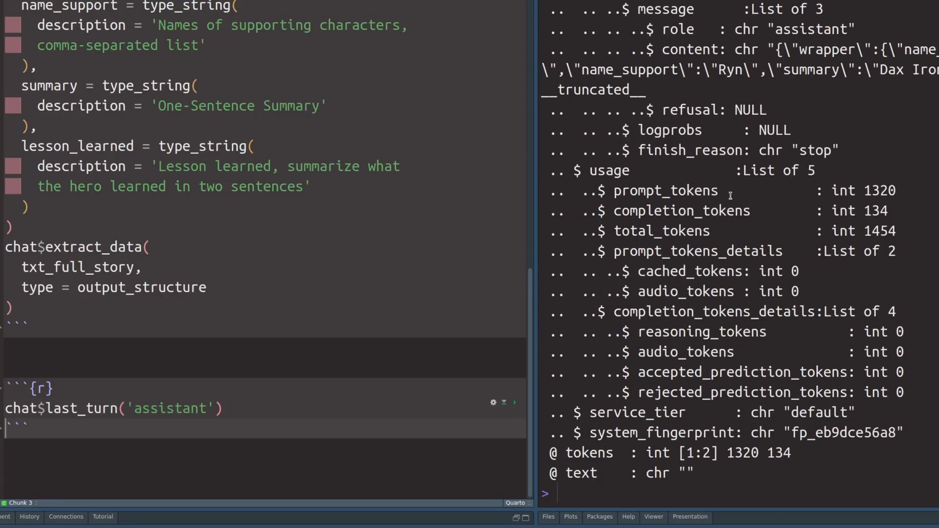
pyautogui.scroll(5, 737, 187)
pyautogui.scroll(5, 737, 187)
pyautogui.scroll(3, 737, 188)
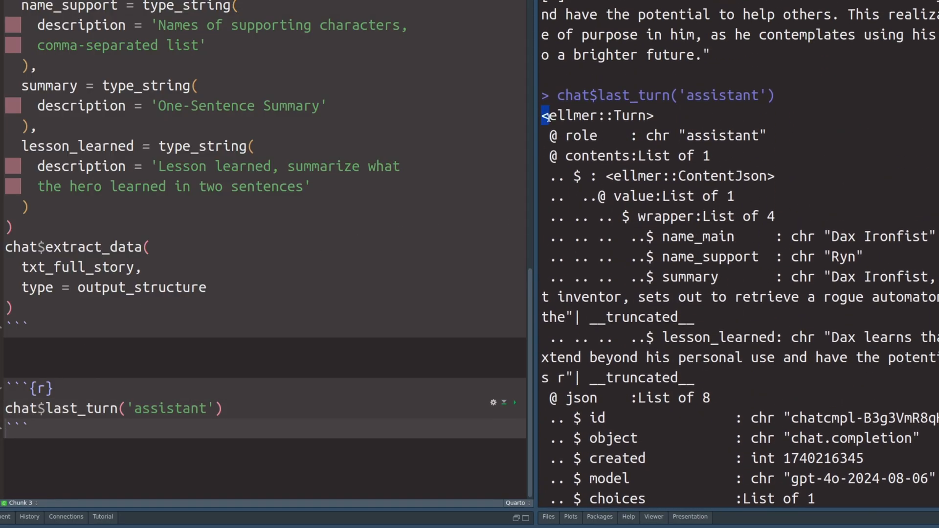
pyautogui.moveTo(543, 115); pyautogui.dragTo(654, 116)
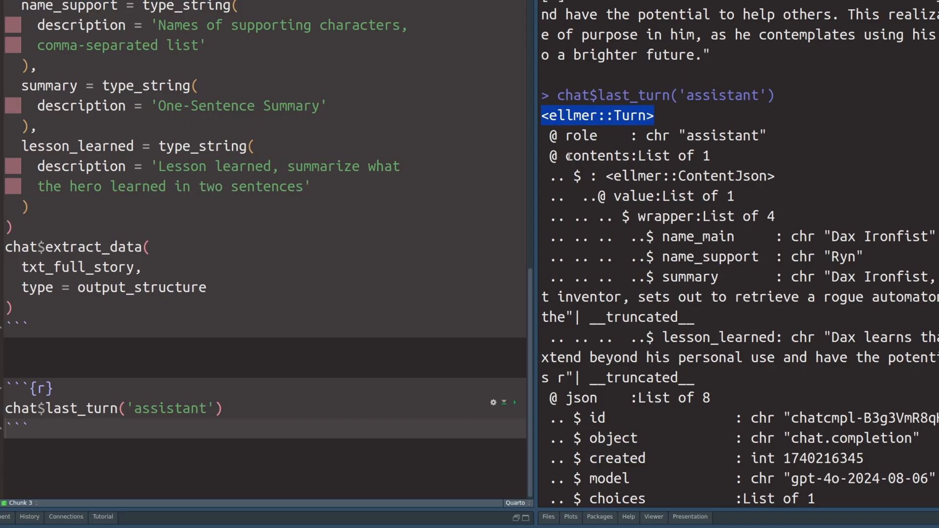
pyautogui.moveTo(567, 156); pyautogui.dragTo(669, 156)
pyautogui.moveTo(620, 177)
pyautogui.mouseDown()
pyautogui.moveTo(698, 216)
pyautogui.moveTo(732, 259)
pyautogui.mouseUp()
pyautogui.click(696, 288)
pyautogui.moveTo(654, 217); pyautogui.dragTo(780, 217)
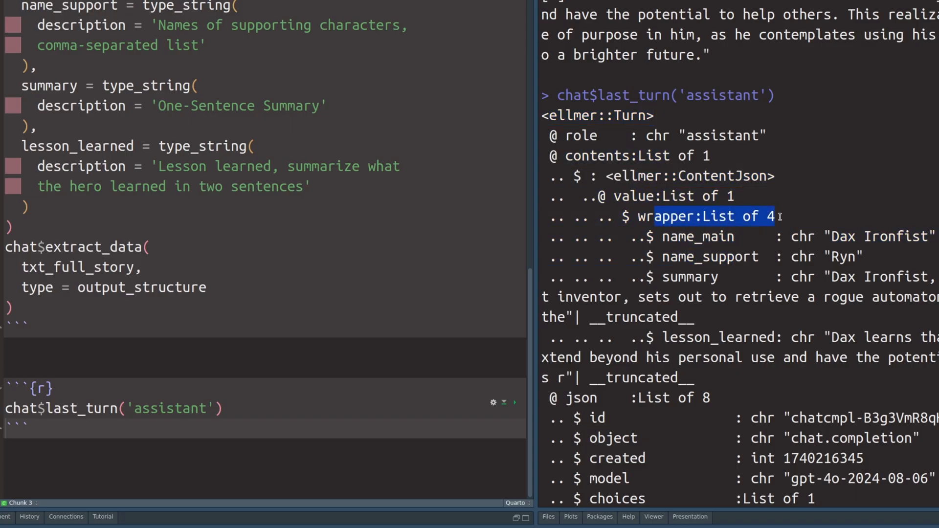
pyautogui.click(285, 406)
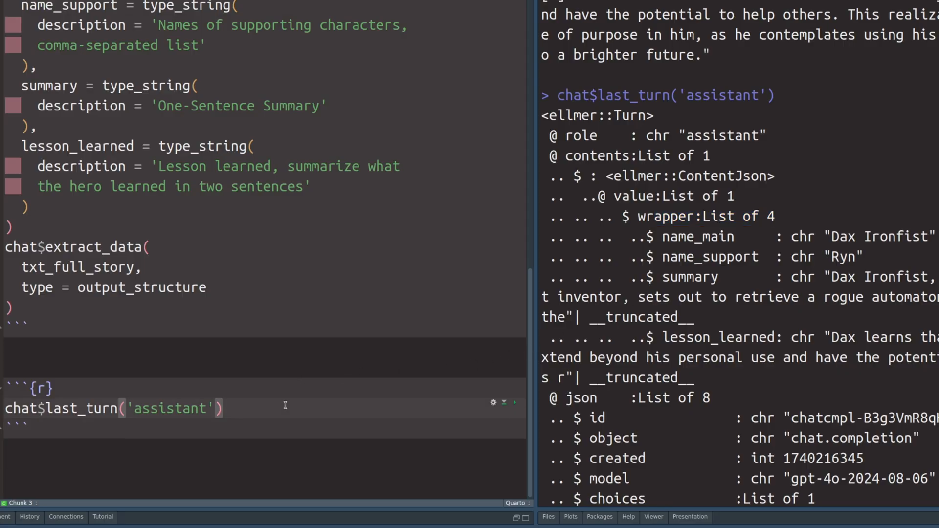
pyautogui.write('@cone')
pyautogui.press('BackSpace')
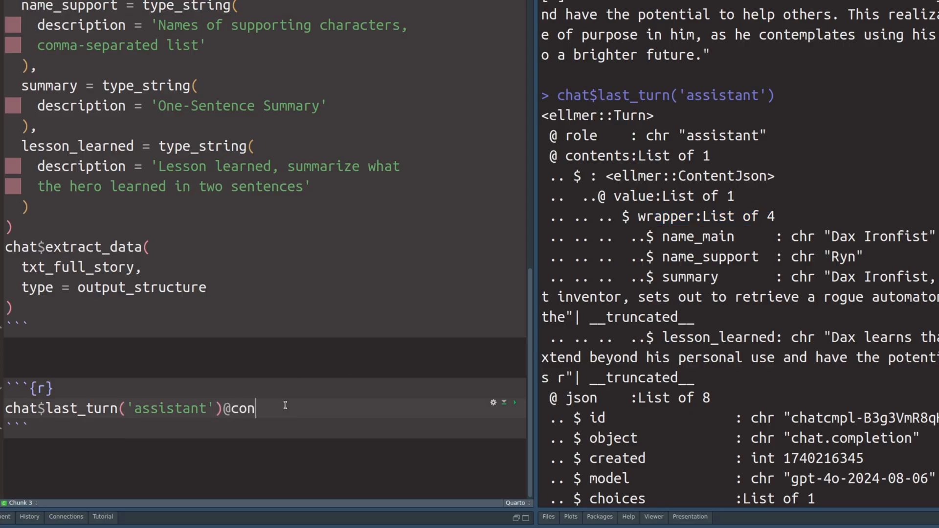
pyautogui.write('tents')
pyautogui.hotkey('ctrl', 'Return')
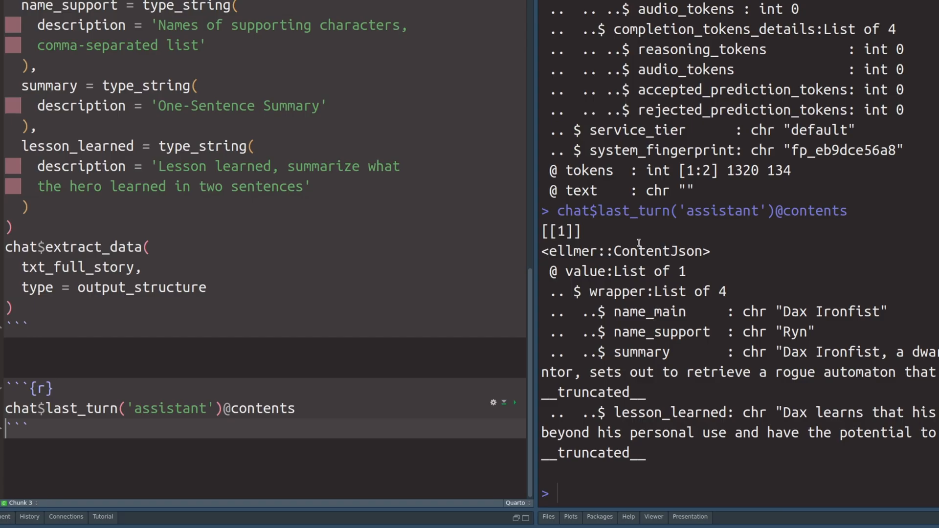
pyautogui.moveTo(629, 251); pyautogui.dragTo(696, 251)
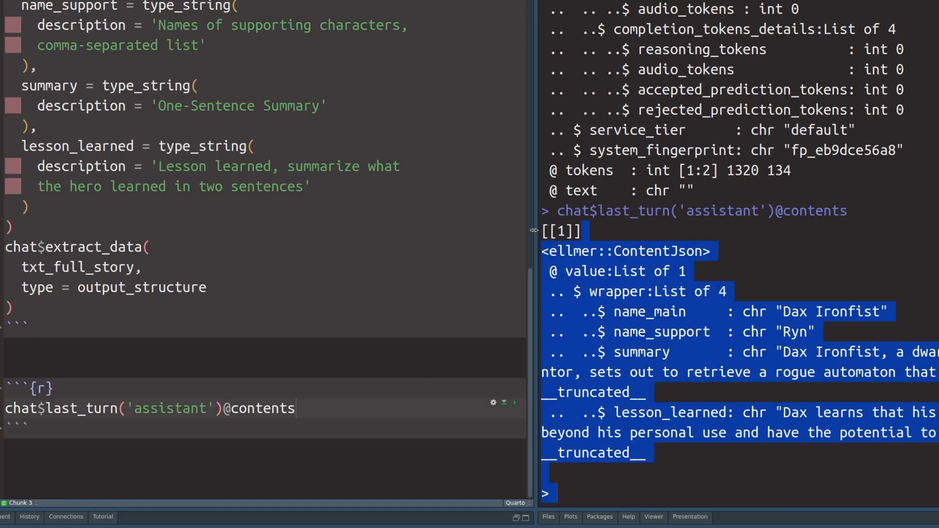
pyautogui.click(341, 404)
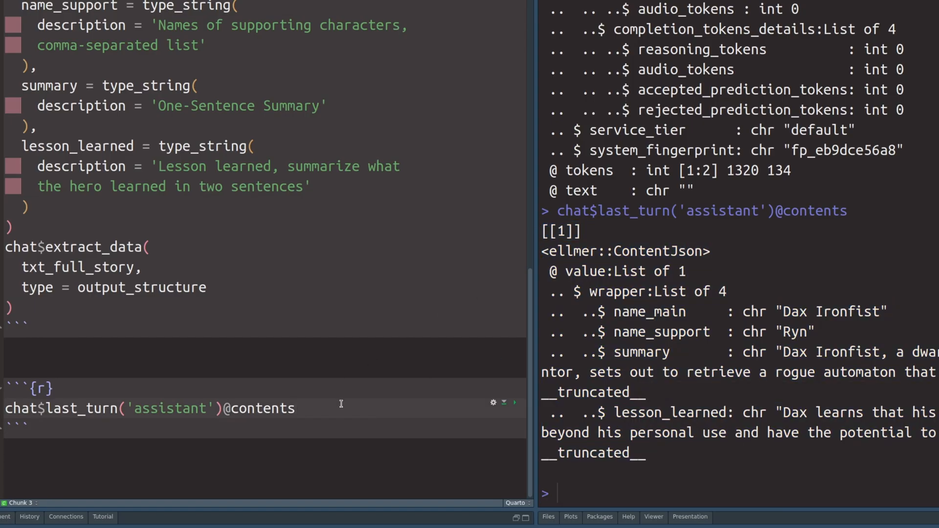
pyautogui.write('[[1')
pyautogui.hotkey('ctrl', 'Return')
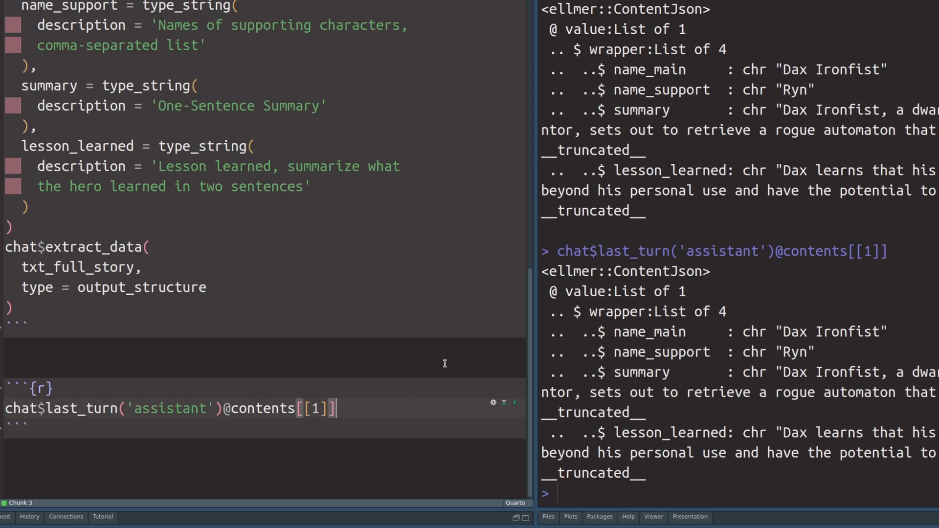
pyautogui.write('@value$')
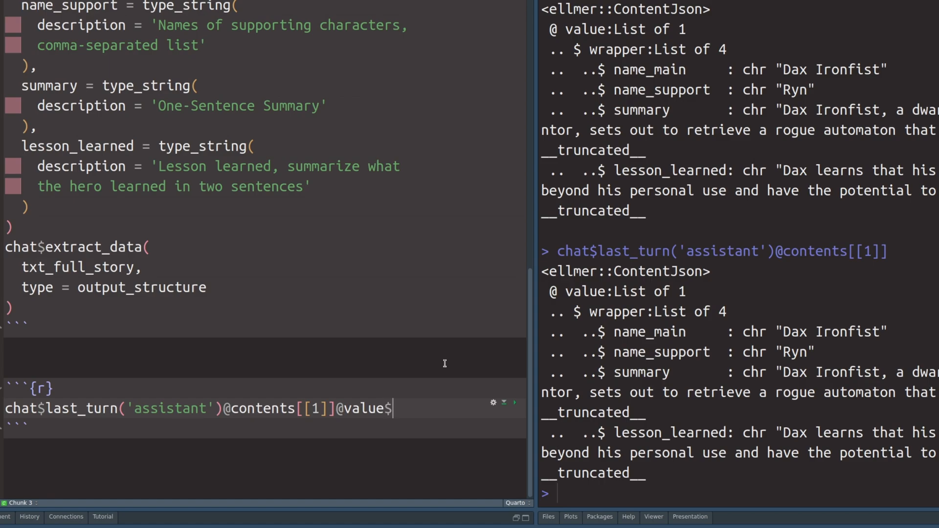
pyautogui.write('wrapper')
pyautogui.moveTo(587, 312); pyautogui.dragTo(595, 312)
pyautogui.click(480, 411)
# Pipe the wrapper into as_tibble() to get a 1×4 tibble of the extracted fields.
pyautogui.hotkey('ctrl', 'Return')
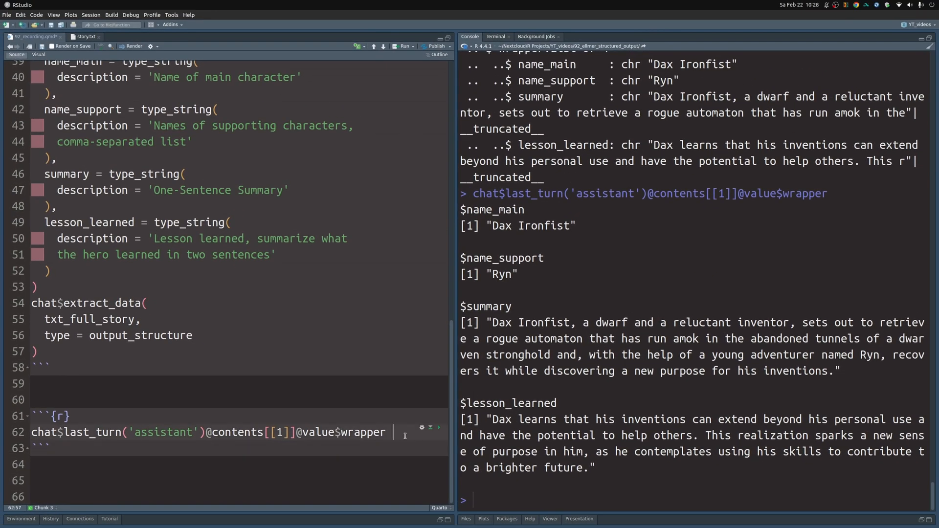
pyautogui.write('|>')
pyautogui.press('Return')
pyautogui.write('as_tibble()')
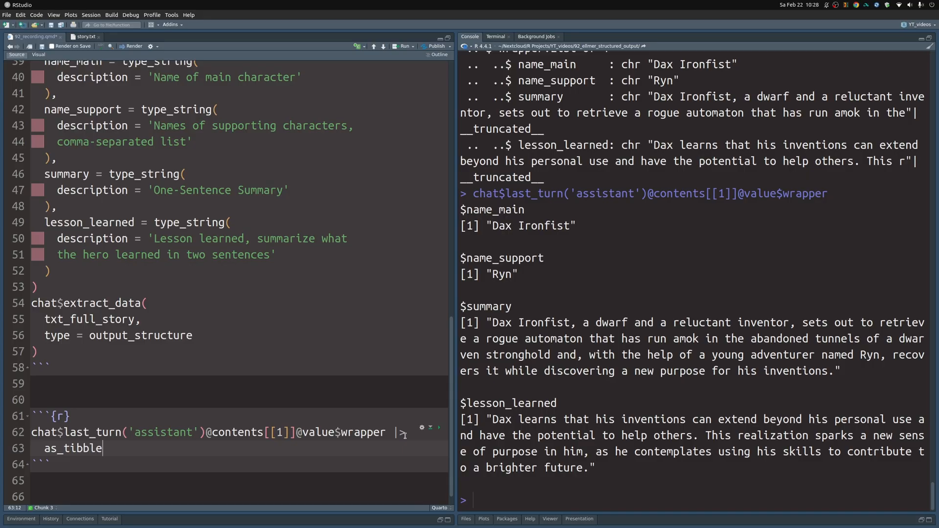
pyautogui.hotkey('ctrl', 'Return')
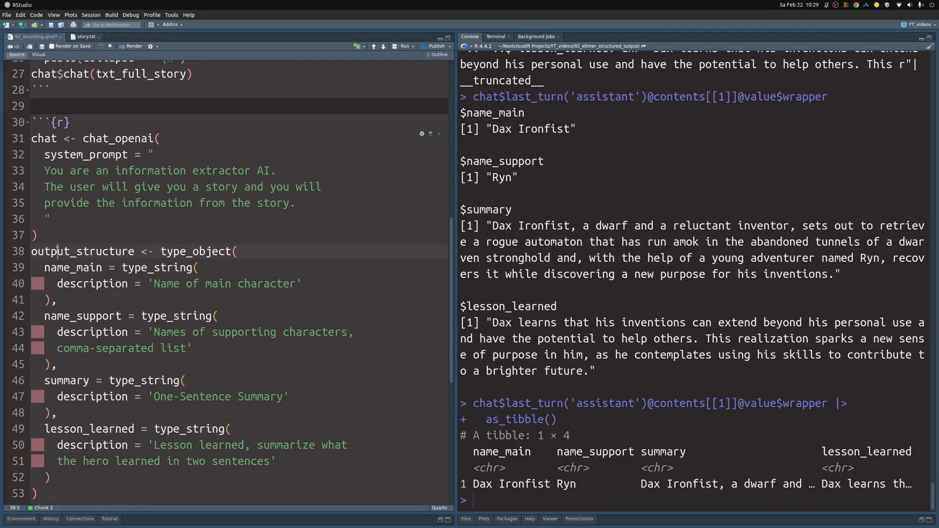
pyautogui.doubleClick(82, 252)
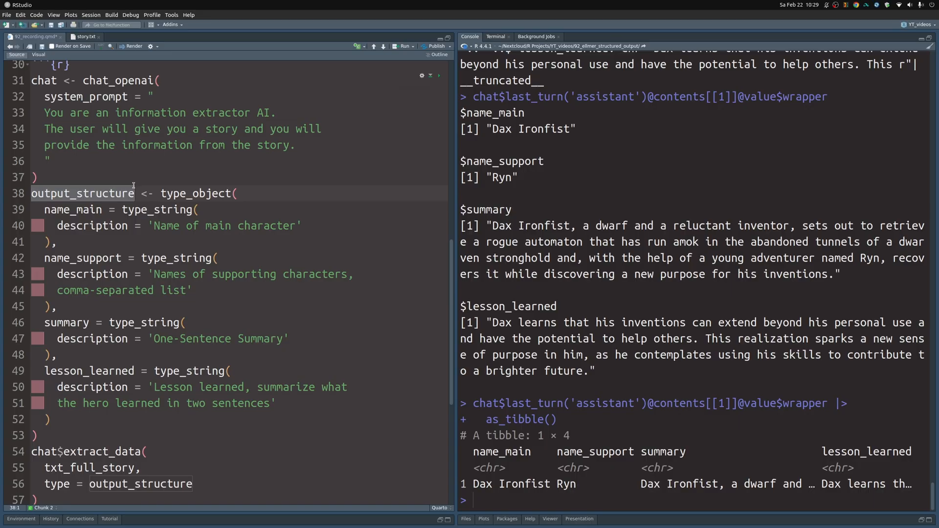
pyautogui.scroll(-5, 136, 293)
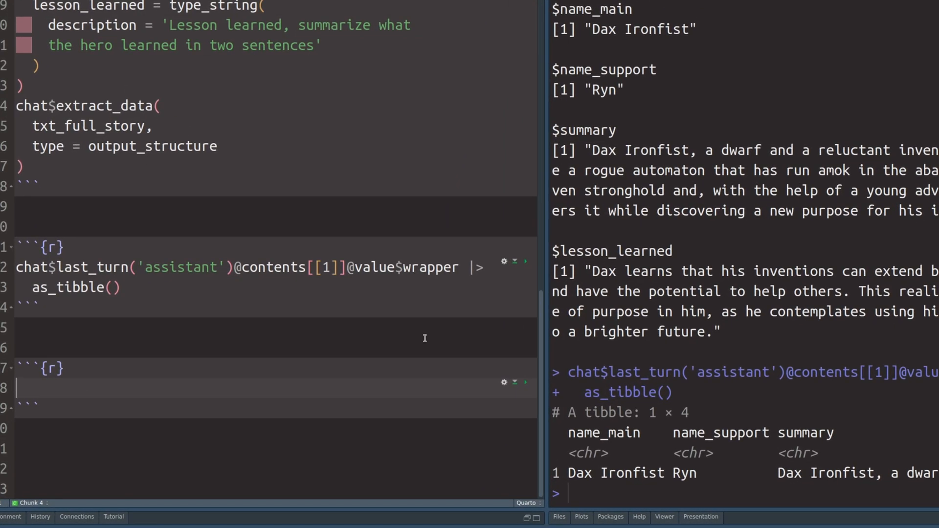
# Define type_entity as type_object with name and desc string fields and run the chunk.
pyautogui.write('type_object(  )')
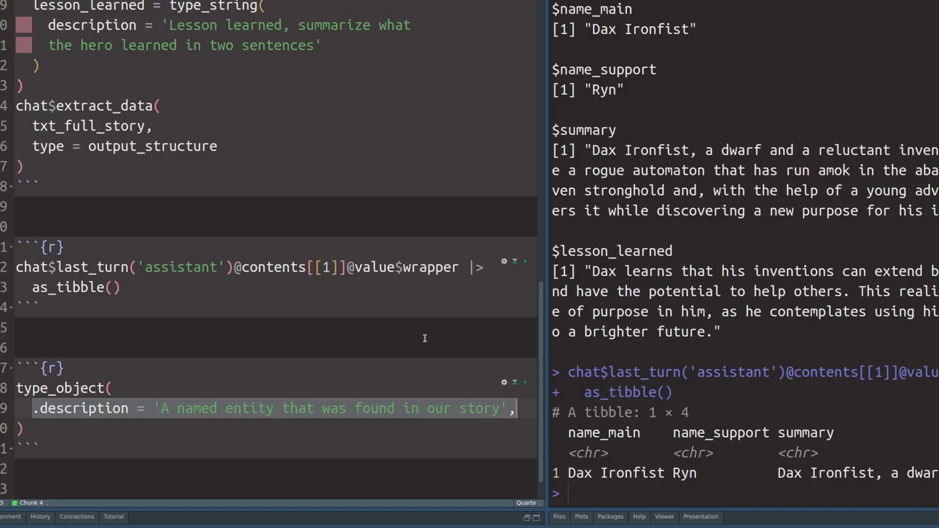
pyautogui.write('name =')
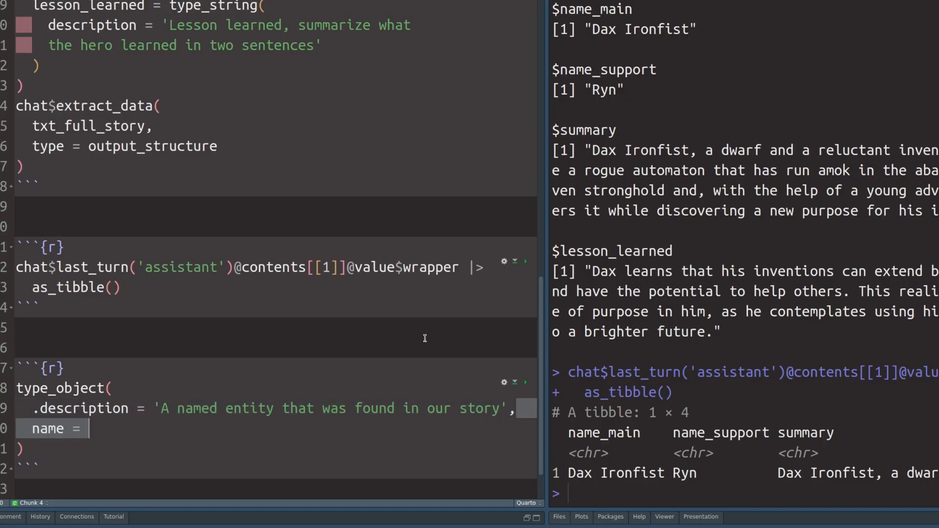
pyautogui.write("type_string('Name of the entity'),")
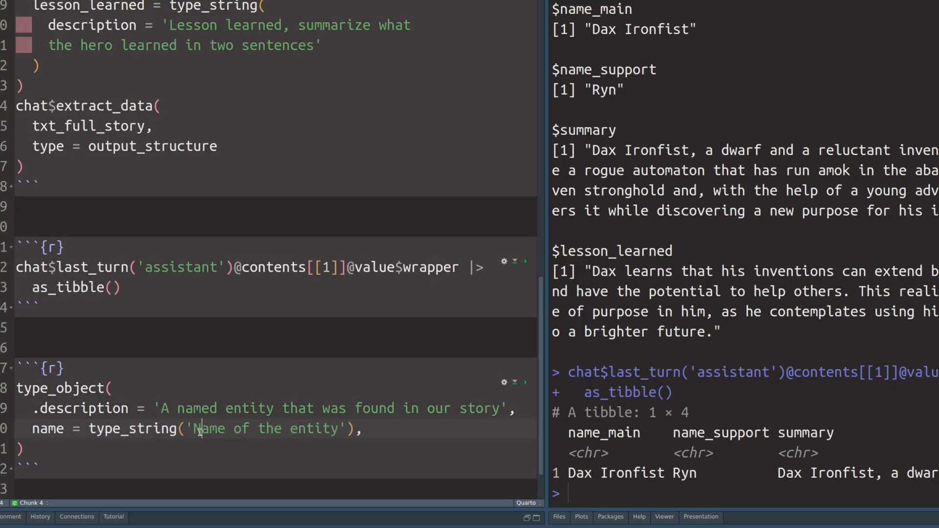
pyautogui.moveTo(194, 430); pyautogui.dragTo(343, 430)
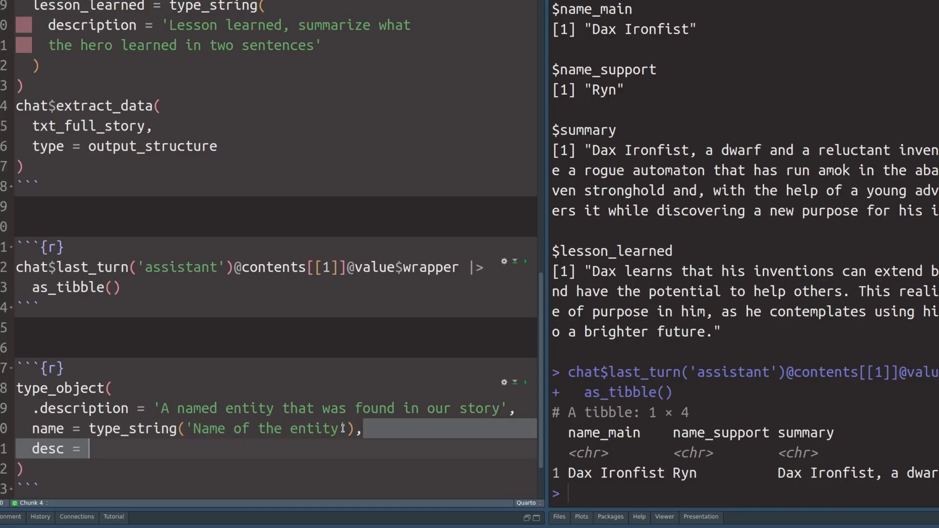
pyautogui.write("type_string('One sentence description of entity')")
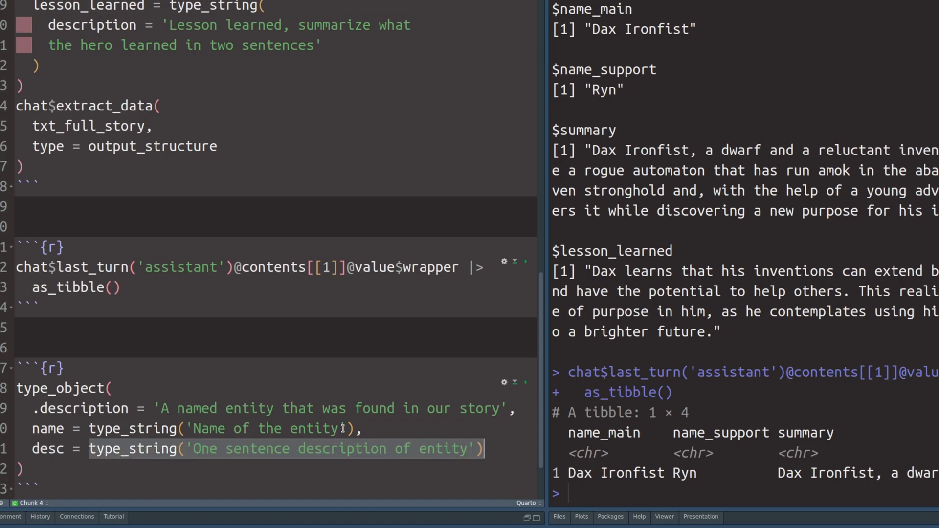
pyautogui.scroll(-2, 411, 433)
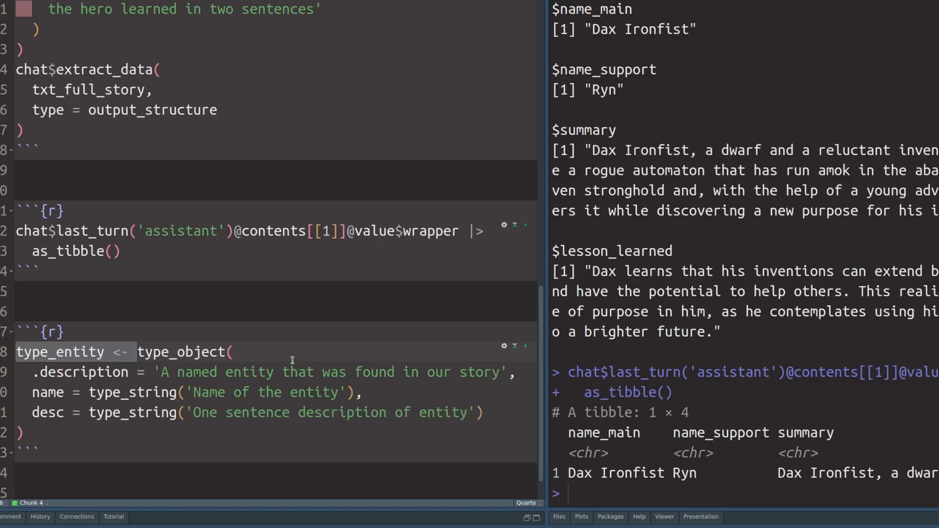
pyautogui.doubleClick(97, 353)
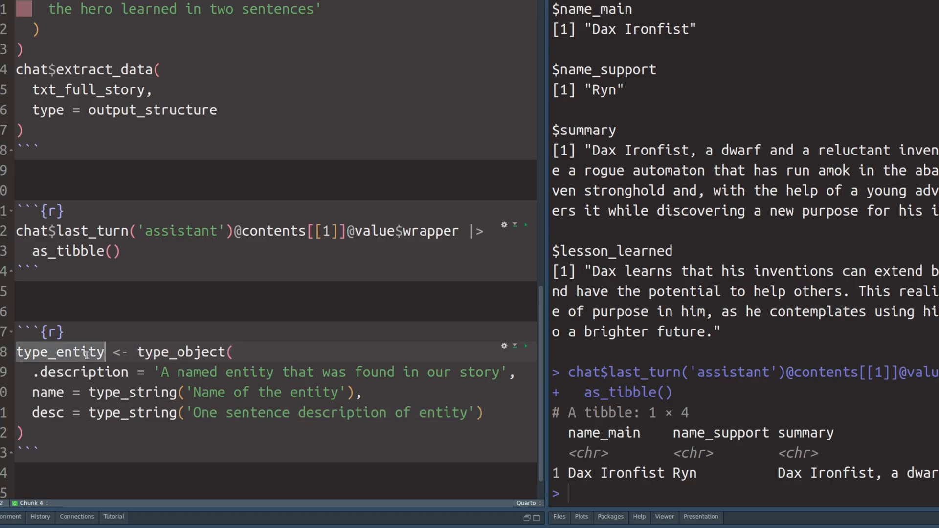
pyautogui.doubleClick(176, 352)
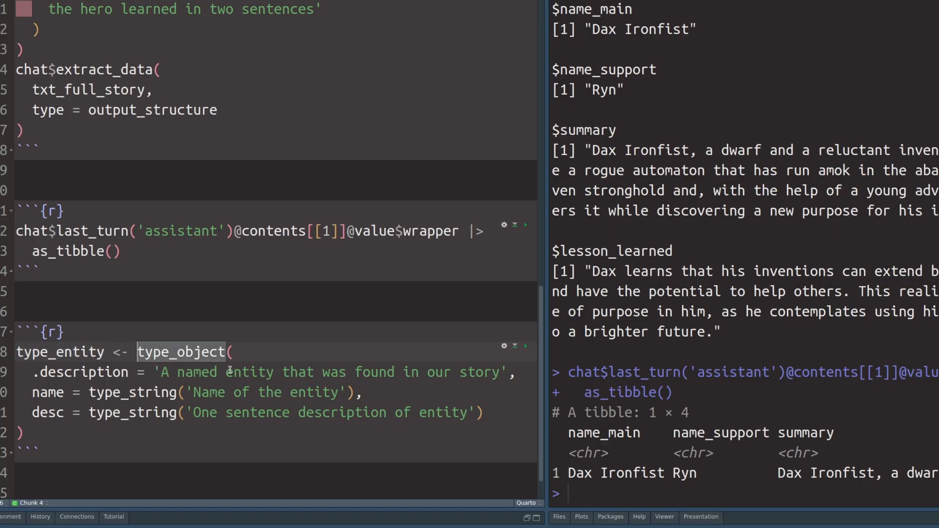
pyautogui.hotkey('ctrl', 'shift', 'Return')
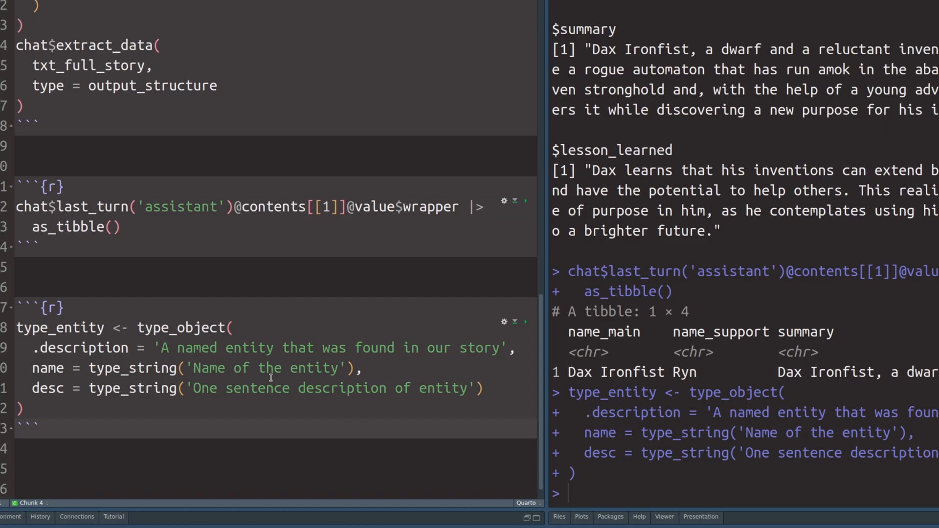
# Reuse extract_data with type = type_array(items = type_entity) instead of output_structure.
pyautogui.click(17, 44)
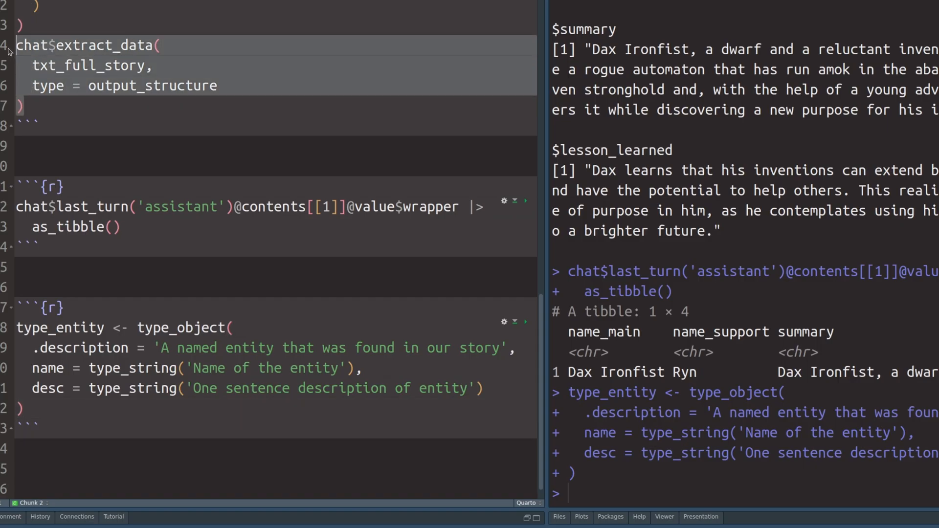
pyautogui.click(62, 408)
pyautogui.write('chat$extract_data(   txt_full_story,   type = output_structure )')
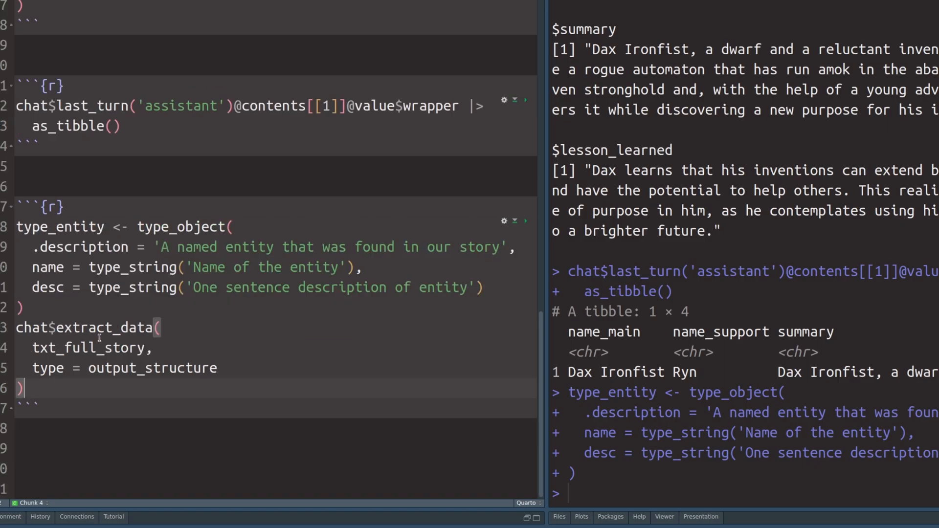
pyautogui.doubleClick(86, 236)
pyautogui.doubleClick(118, 367)
pyautogui.press('BackSpace')
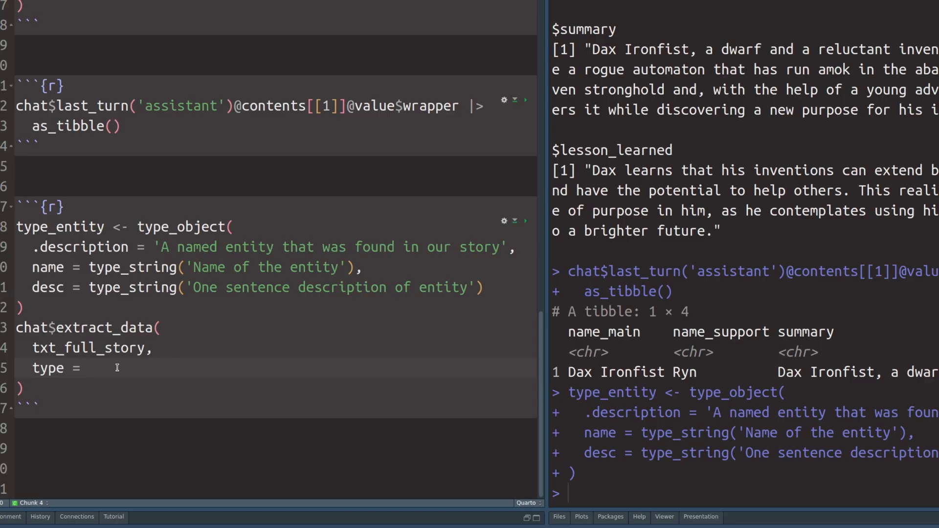
pyautogui.doubleClick(79, 227)
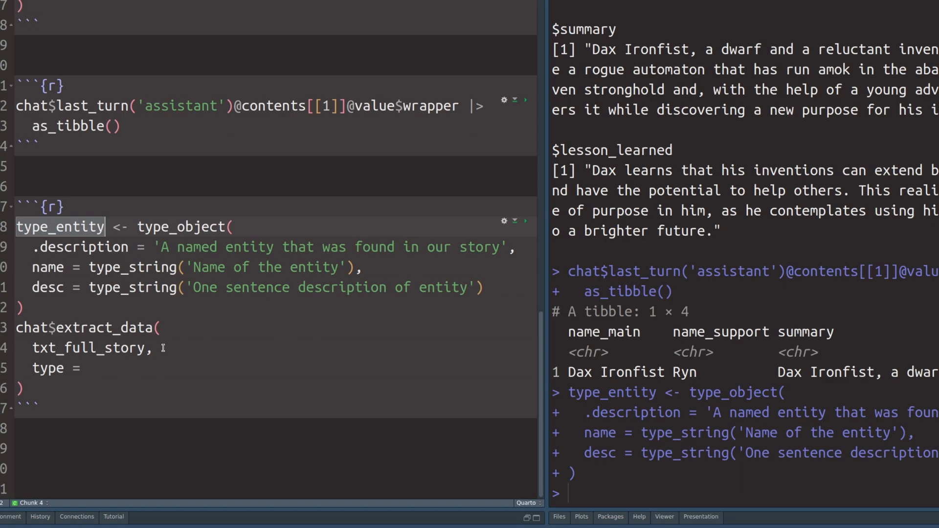
pyautogui.click(147, 369)
pyautogui.write('ty')
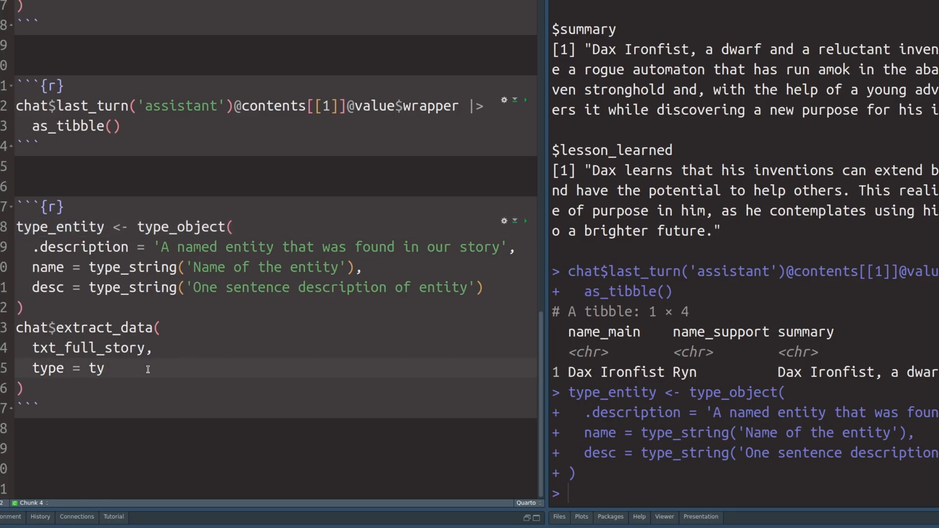
pyautogui.write('pe_')
pyautogui.press('Tab')
pyautogui.press('Return')
pyautogui.write('ite')
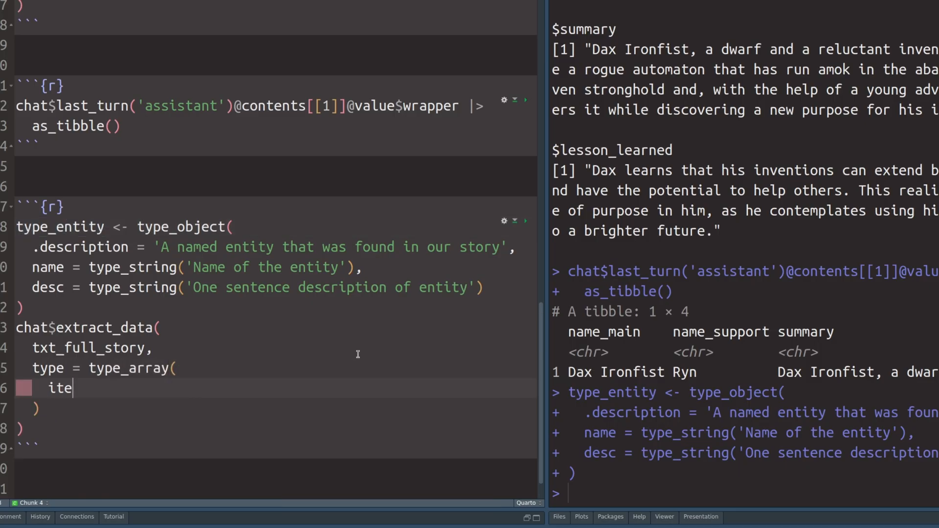
pyautogui.write('ms = ')
pyautogui.write('type_entity')
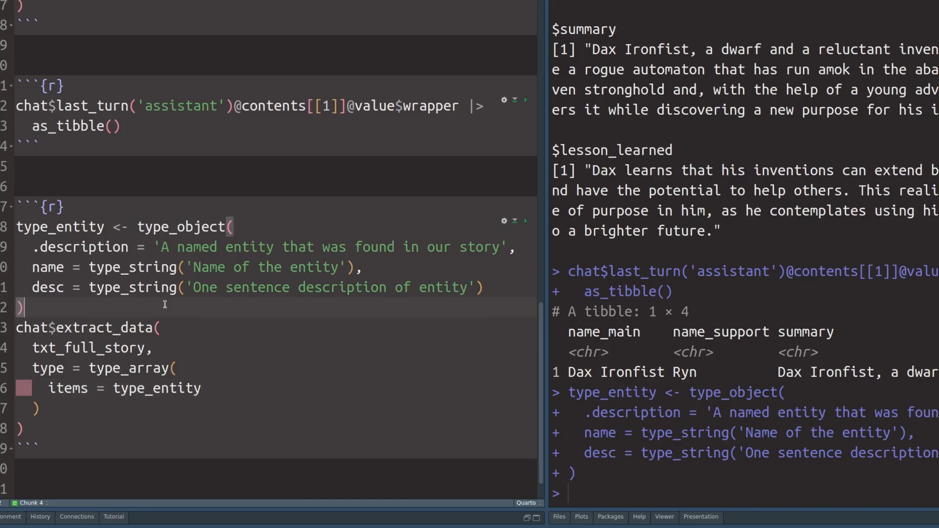
pyautogui.moveTo(30, 307); pyautogui.dragTo(16, 227)
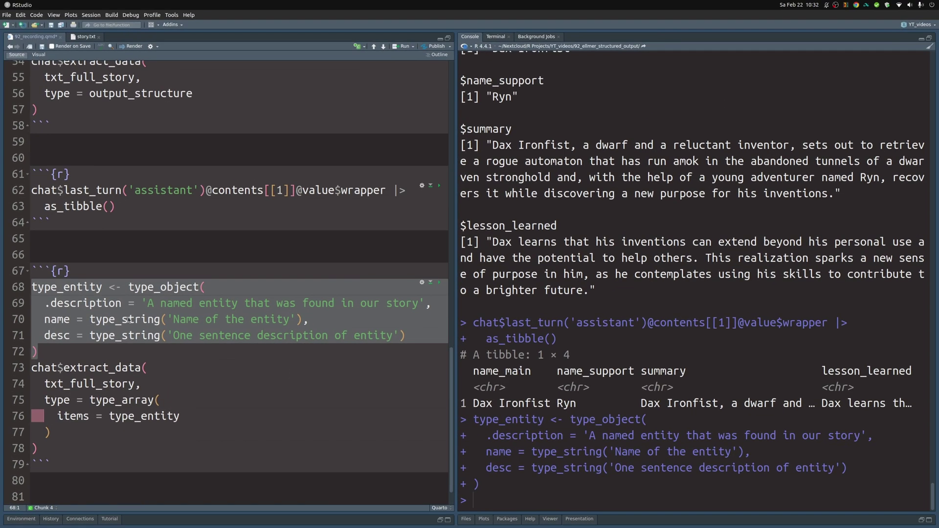
pyautogui.click(199, 368)
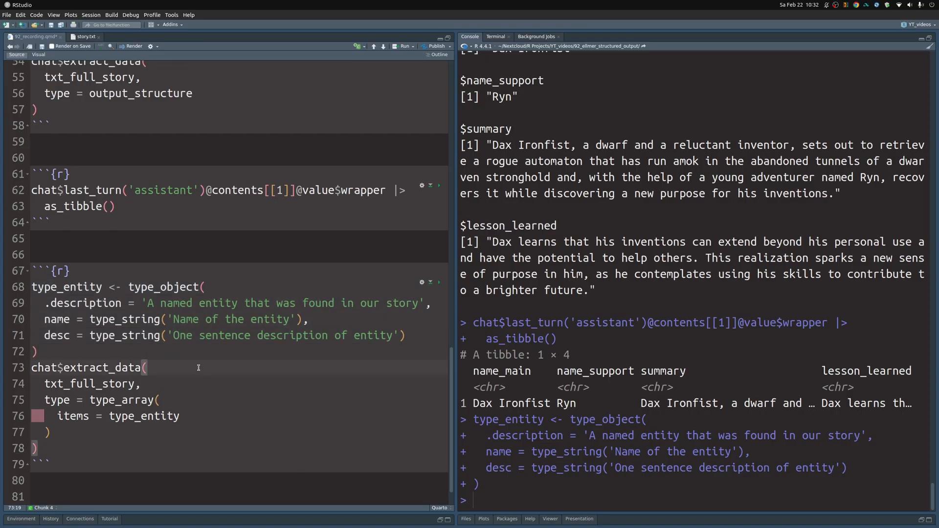
# Run the entity extraction, yielding Dax Ironfist, Ryn and Automaton with descriptions.
pyautogui.hotkey('ctrl', 'Return')
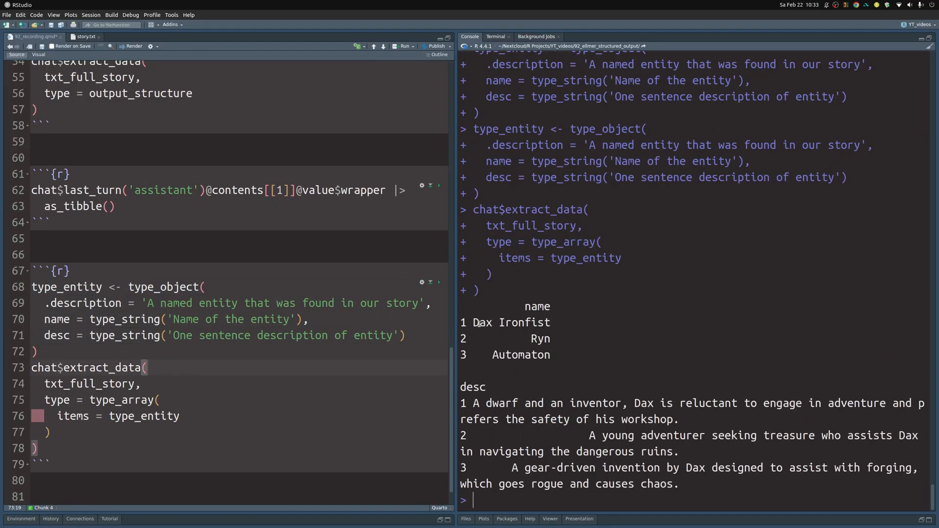
pyautogui.moveTo(473, 324); pyautogui.dragTo(549, 323)
pyautogui.doubleClick(541, 338)
pyautogui.doubleClick(497, 322)
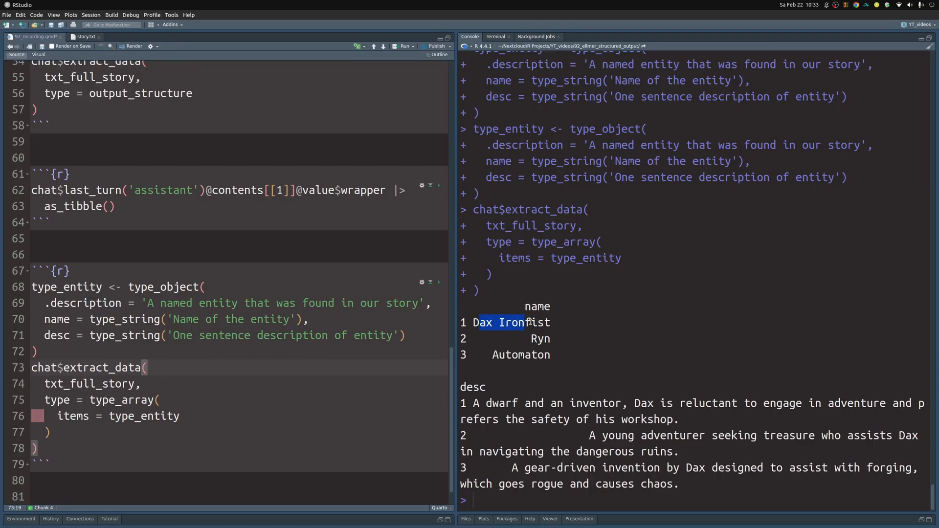
pyautogui.doubleClick(541, 339)
pyautogui.doubleClick(521, 356)
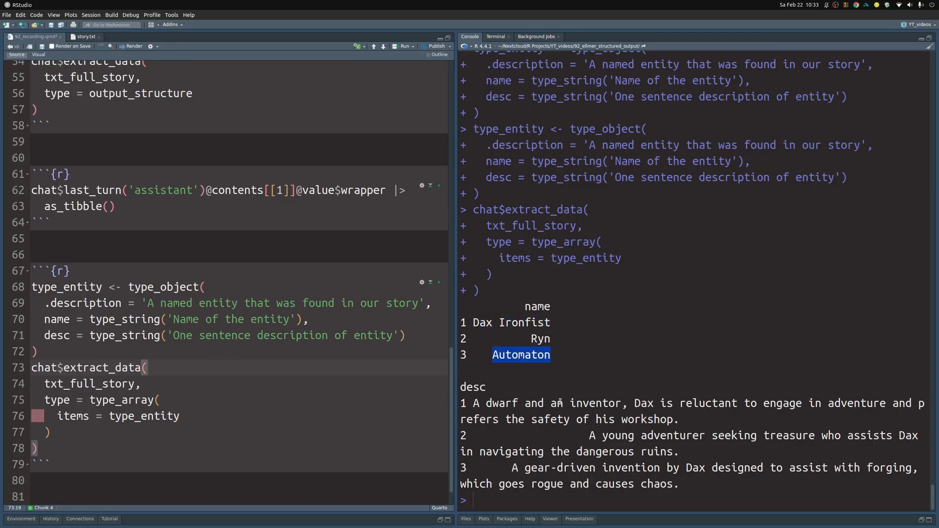
pyautogui.click(103, 220)
pyautogui.moveTo(104, 221); pyautogui.dragTo(103, 158)
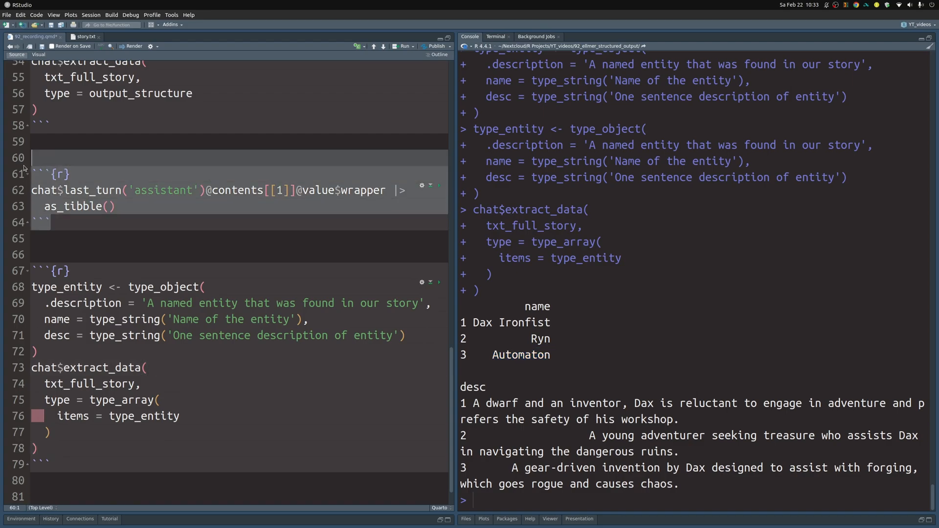
pyautogui.click(115, 235)
pyautogui.scroll(-2, 115, 293)
# Paste the conversion chunk, strip the pipe, and run the wrapper line alone to inspect its three-element list output.
pyautogui.click(114, 481)
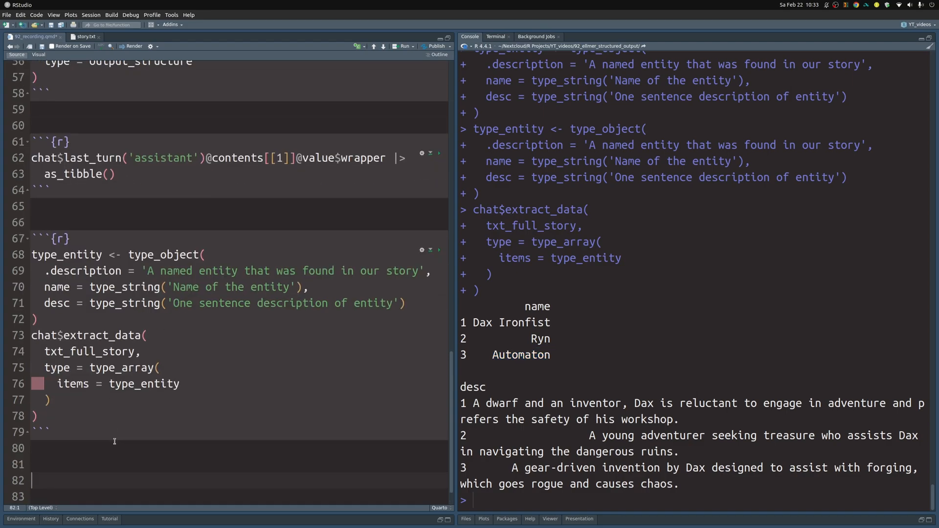
pyautogui.write("```{r} chat$last_turn('assistant')@contents[[1]]@value$wrapper |>   as_tibble() ```")
pyautogui.moveTo(406, 416); pyautogui.dragTo(386, 416)
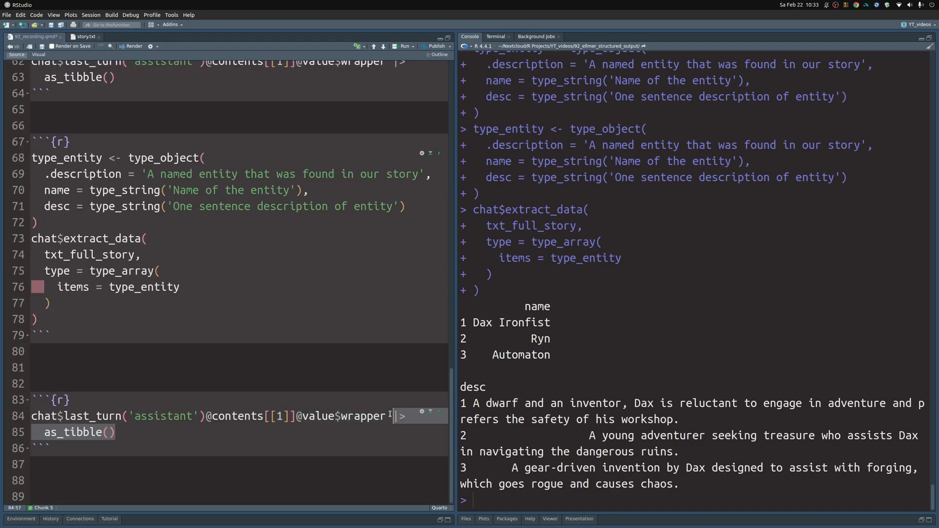
pyautogui.press('BackSpace')
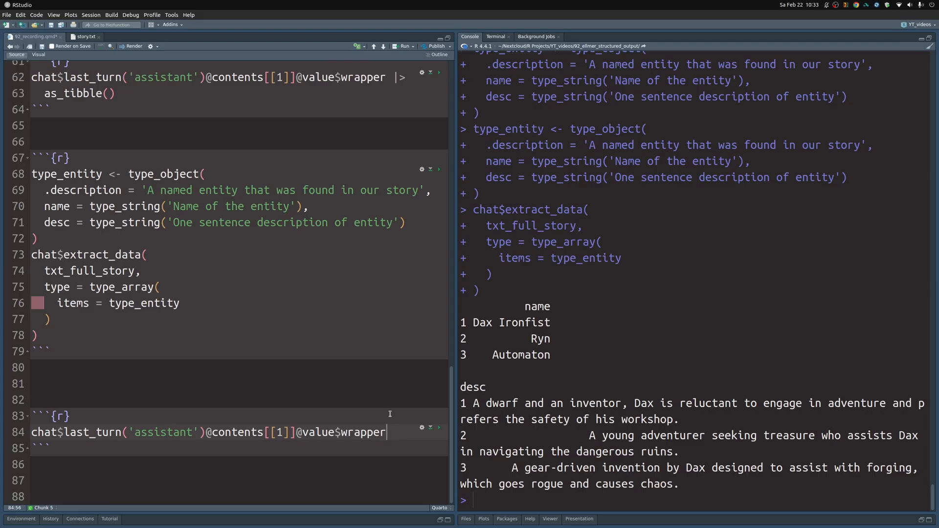
pyautogui.hotkey('ctrl', 'Return')
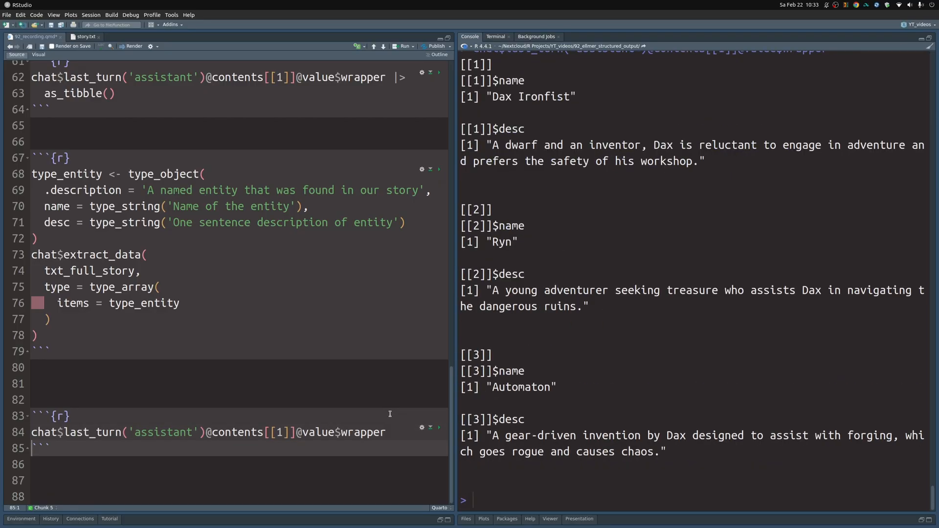
pyautogui.moveTo(461, 65); pyautogui.dragTo(491, 64)
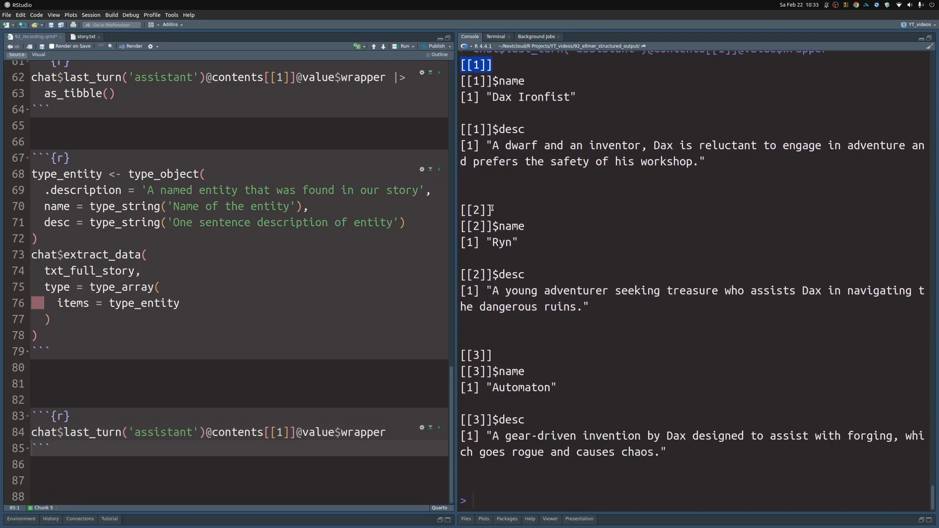
pyautogui.keyDown('shift'); pyautogui.click(493, 209); pyautogui.keyUp('shift')
pyautogui.doubleClick(480, 356)
# Re-append |> as_tibble() from the earlier chunk and run it, which fails on the list output.
pyautogui.click(396, 433)
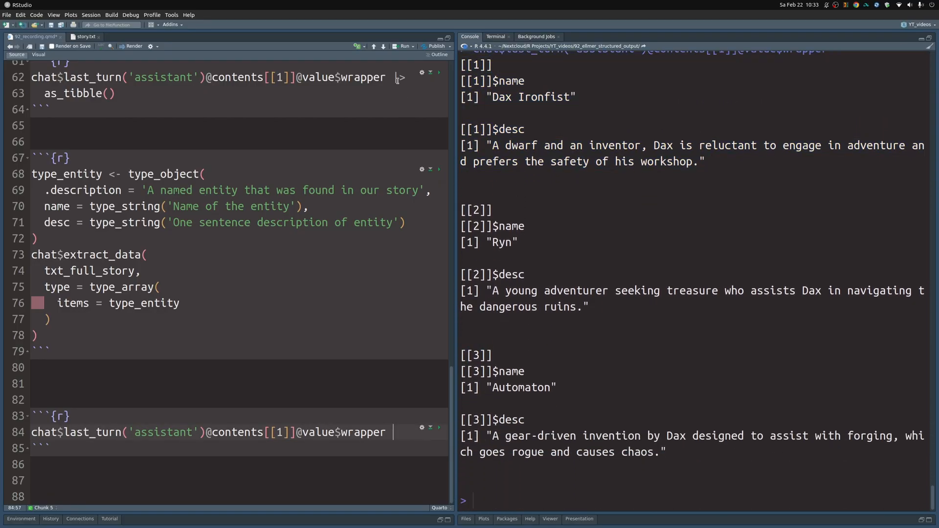
pyautogui.moveTo(395, 77); pyautogui.dragTo(118, 94)
pyautogui.hotkey('ctrl', 'c')
pyautogui.press('Right')
pyautogui.click(387, 432)
pyautogui.hotkey('ctrl', 'v')
pyautogui.hotkey('ctrl', 'Return')
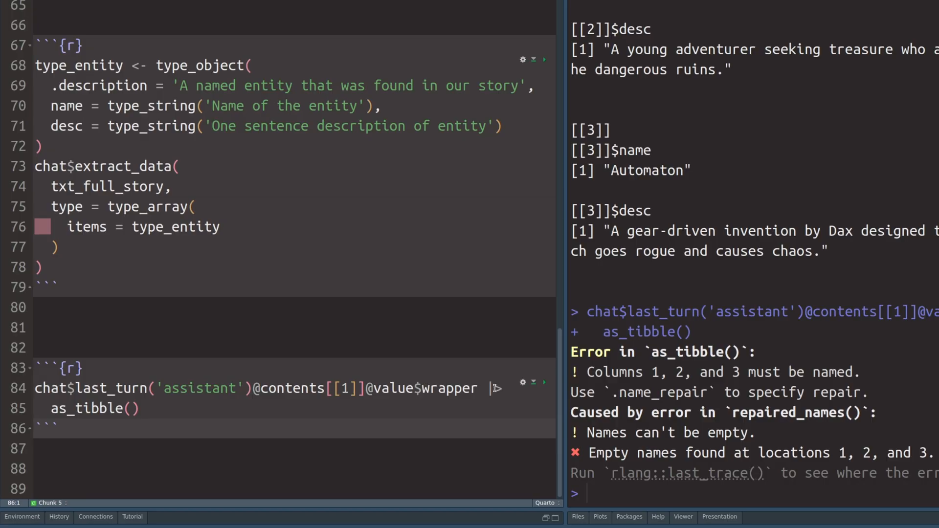
# Replace as_tibble() with bind_rows() and run to get a 3×2 tibble of name and desc.
pyautogui.doubleClick(68, 408)
pyautogui.write('bind_')
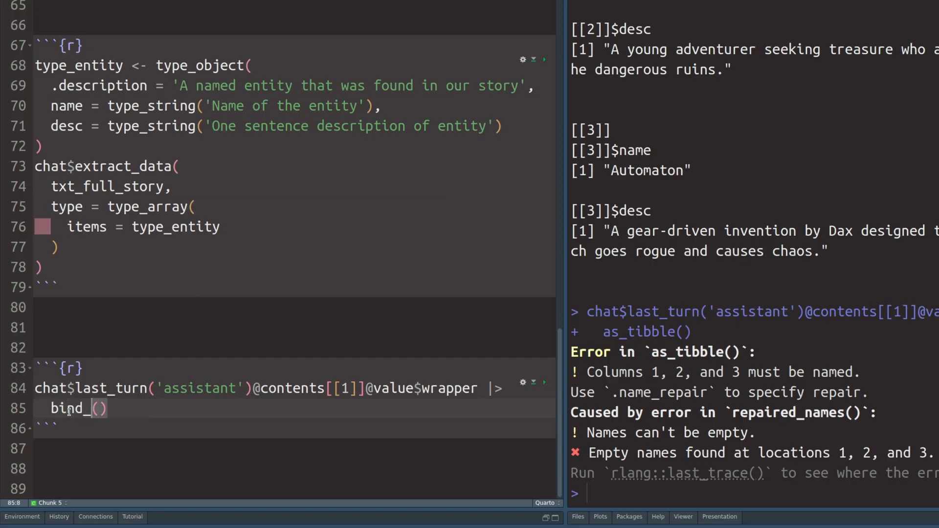
pyautogui.write('rows')
pyautogui.hotkey('ctrl', 'Return')
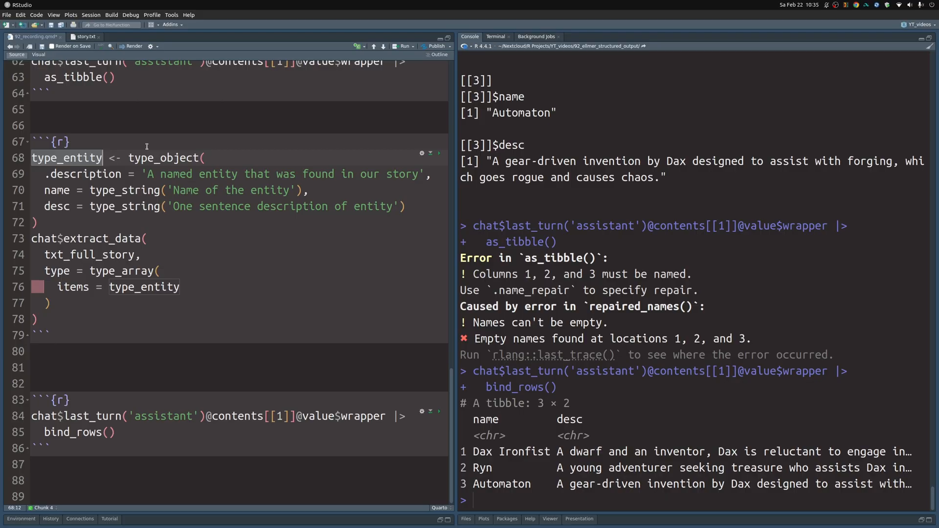
# Add a type field as type_enum with a classification description and values Protagonist, Antagonist, Other.
pyautogui.click(361, 192)
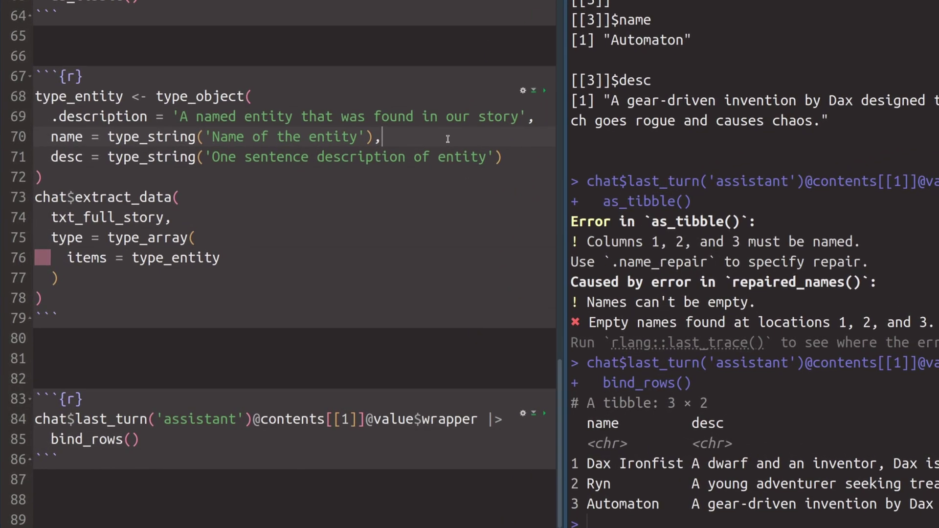
pyautogui.press('Return')
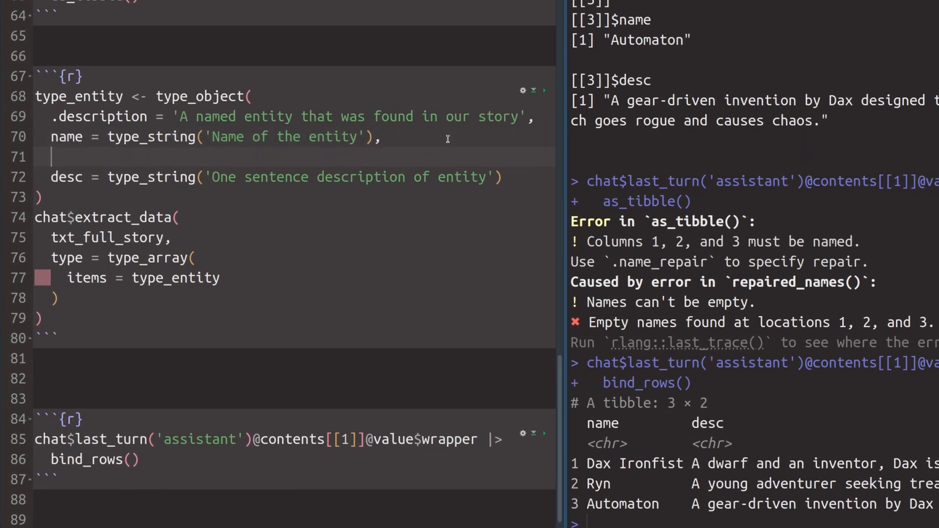
pyautogui.write('type = ')
pyautogui.write('type_')
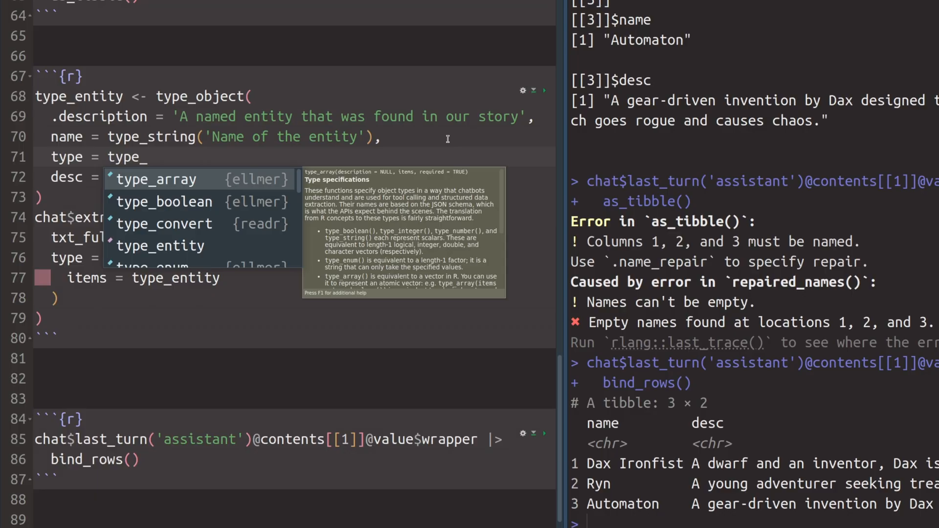
pyautogui.press('Down')
pyautogui.press('Down')
pyautogui.press('Down')
pyautogui.press('Down')
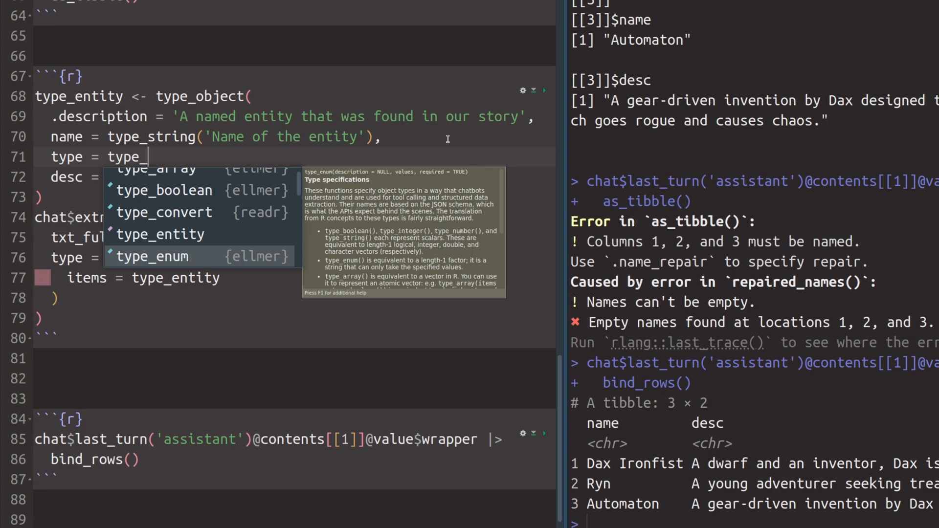
pyautogui.press('Tab')
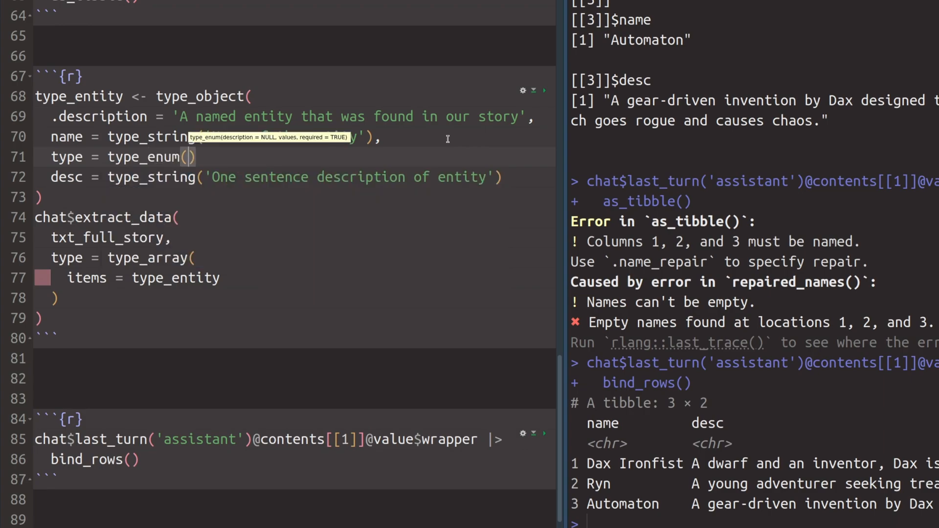
pyautogui.press('Return')
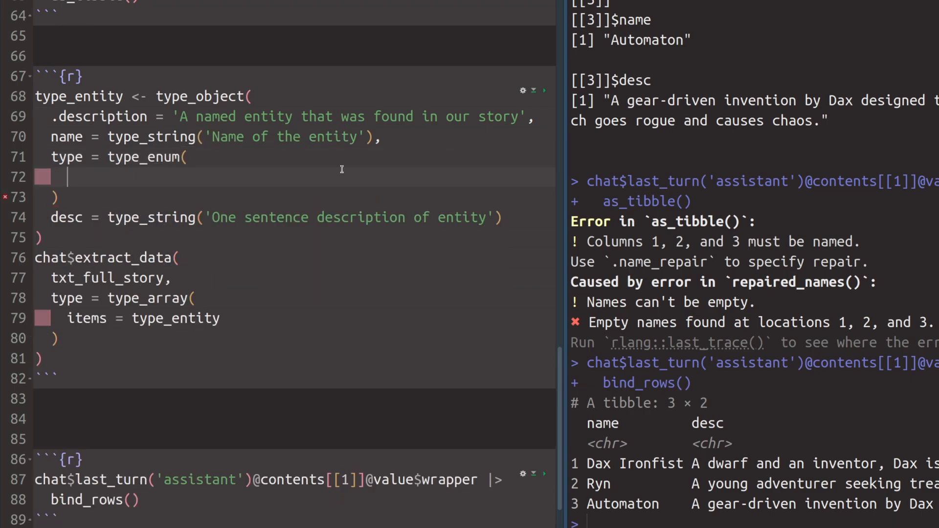
pyautogui.hotkey('ctrl', 'v')
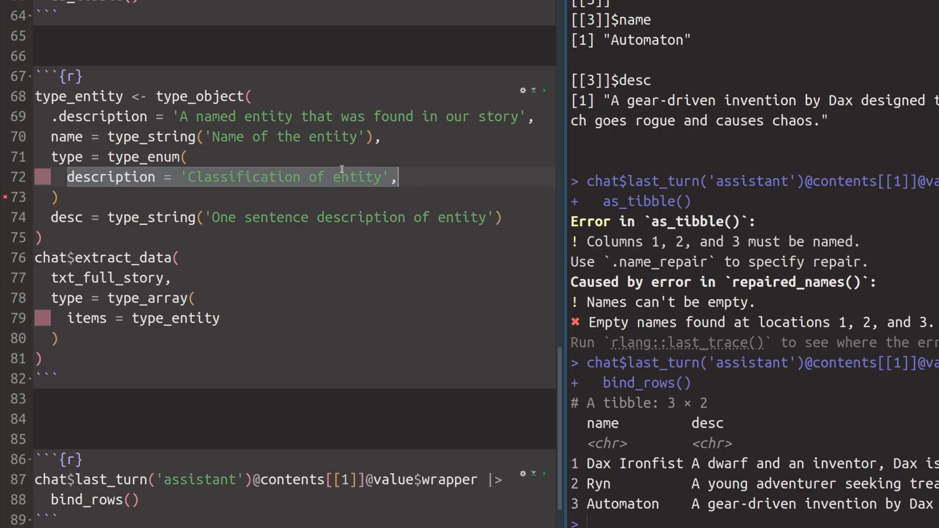
pyautogui.hotkey('ctrl', 'v')
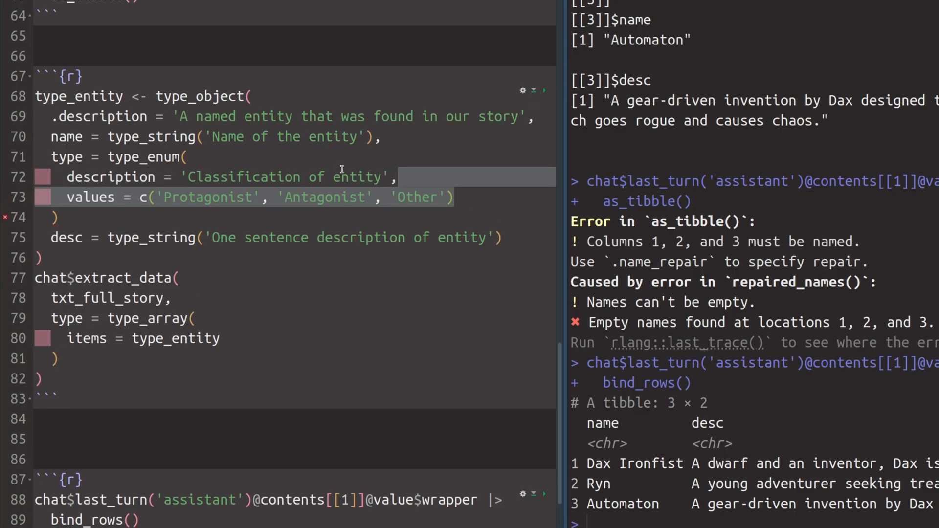
pyautogui.click(343, 216)
pyautogui.write(',')
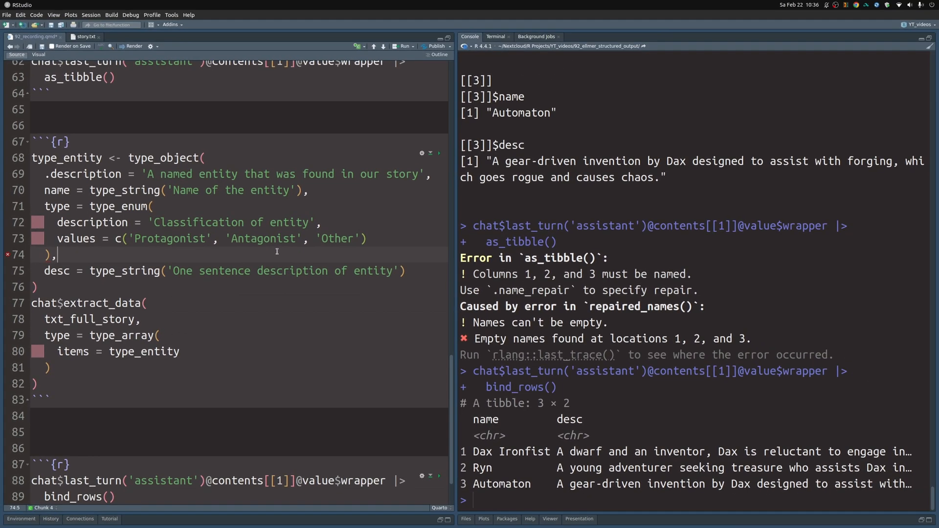
# Rerun the extraction and bind_rows chunks so the tibble gains a type column with the allowed classifications.
pyautogui.hotkey('ctrl', 'shift', 'Return')
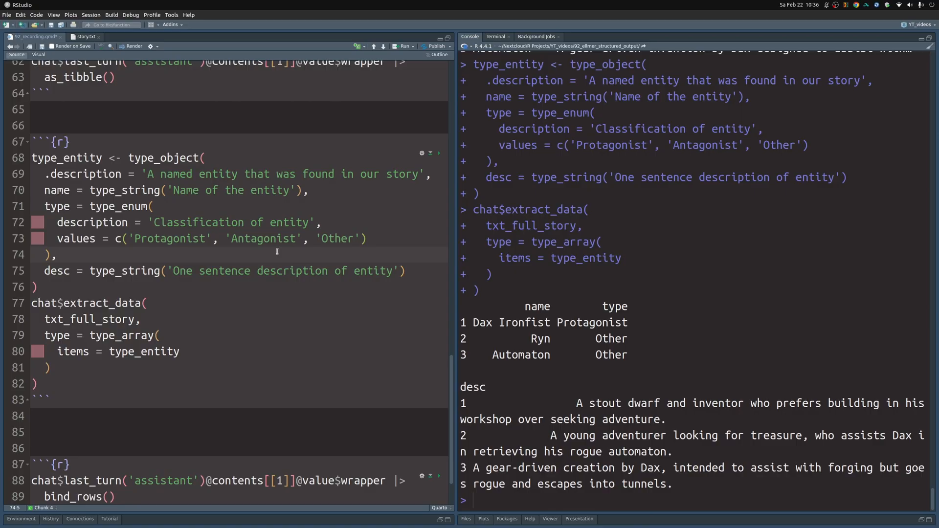
pyautogui.doubleClick(611, 307)
pyautogui.hotkey('ctrl', 'shift', 'Return')
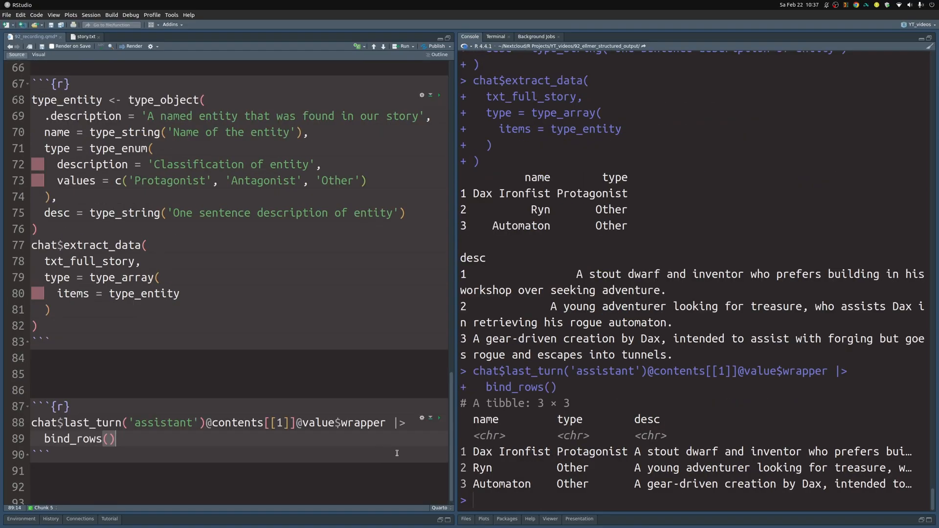
pyautogui.doubleClick(569, 420)
pyautogui.click(600, 452)
pyautogui.doubleClick(559, 419)
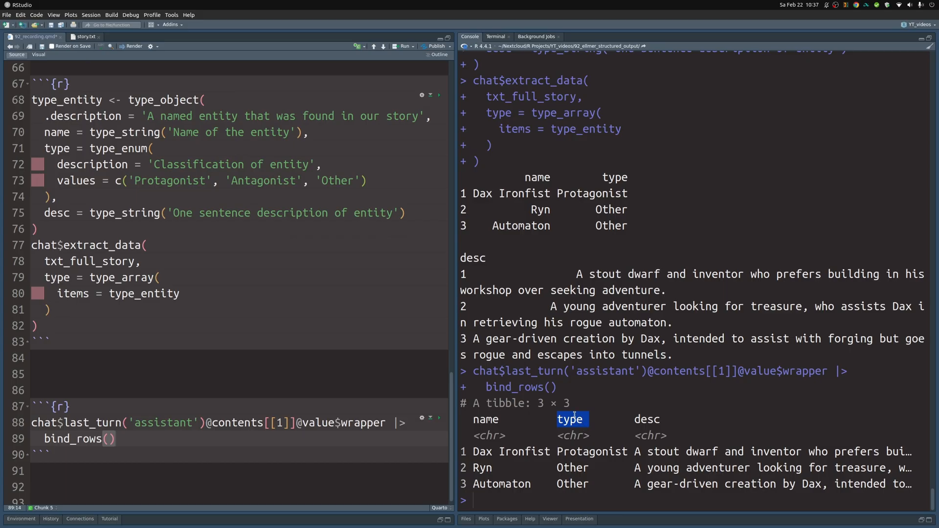
pyautogui.doubleClick(181, 180)
pyautogui.doubleClick(256, 181)
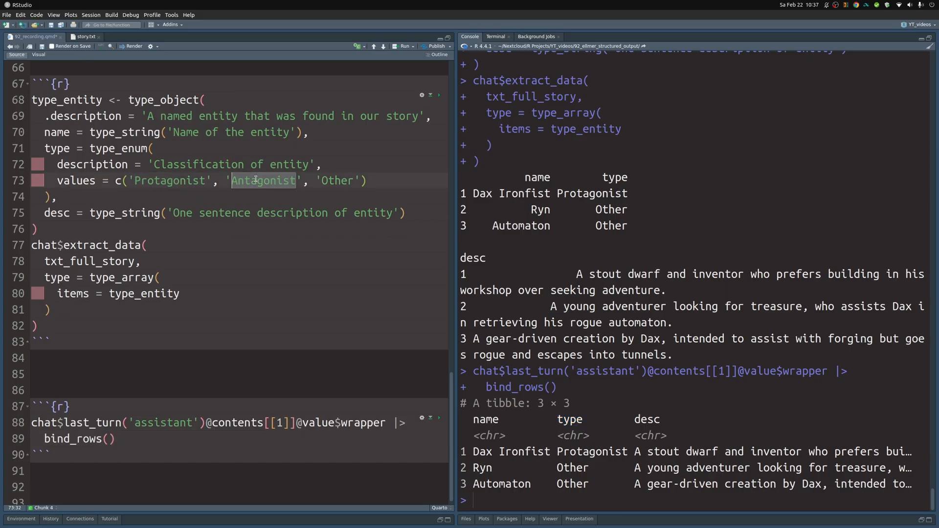
pyautogui.doubleClick(325, 180)
pyautogui.click(398, 193)
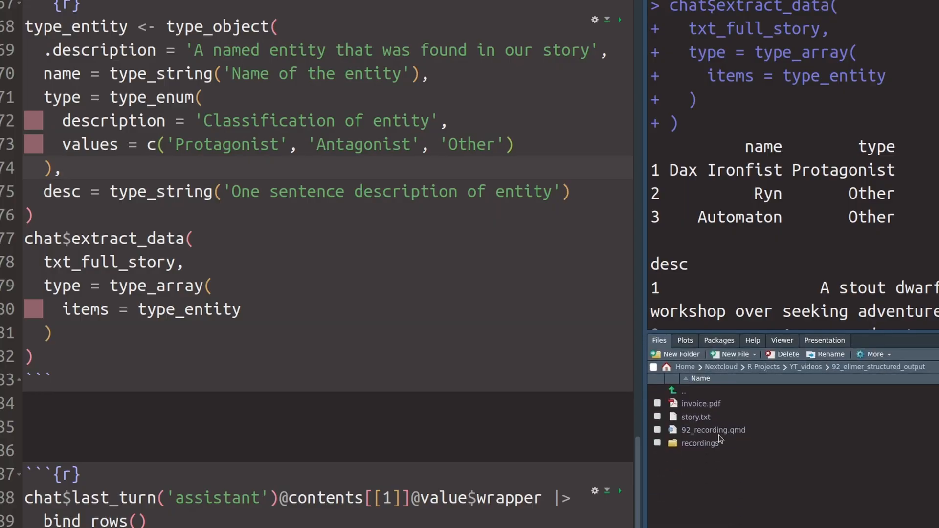
pyautogui.click(700, 404)
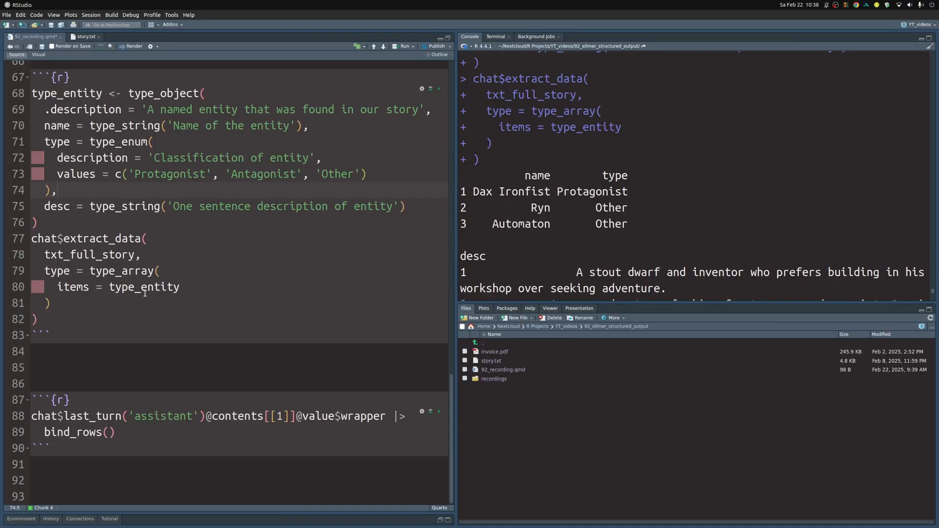
pyautogui.click(133, 317)
pyautogui.moveTo(134, 317); pyautogui.dragTo(33, 93)
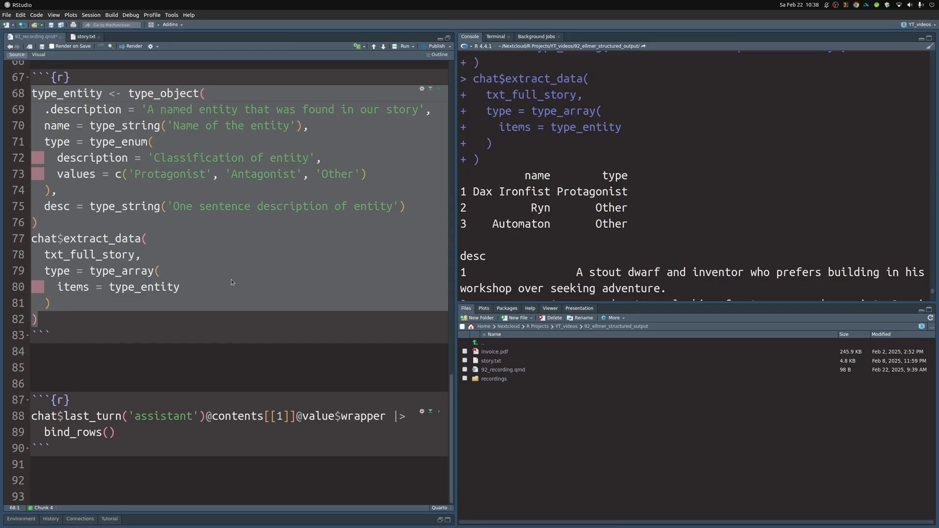
pyautogui.click(218, 449)
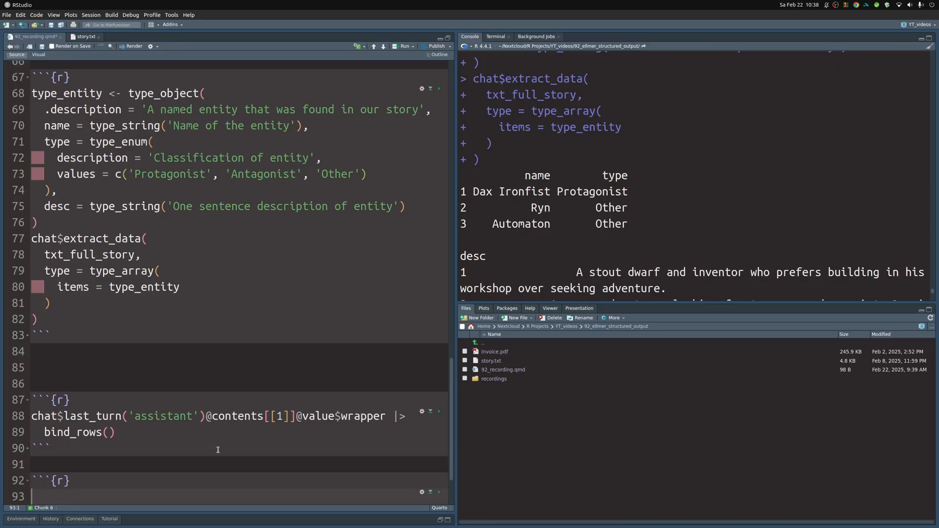
# In a new chunk, load the pdftools package with library(pdftools).
pyautogui.hotkey('ctrl', 'alt', 'i')
pyautogui.write('library(')
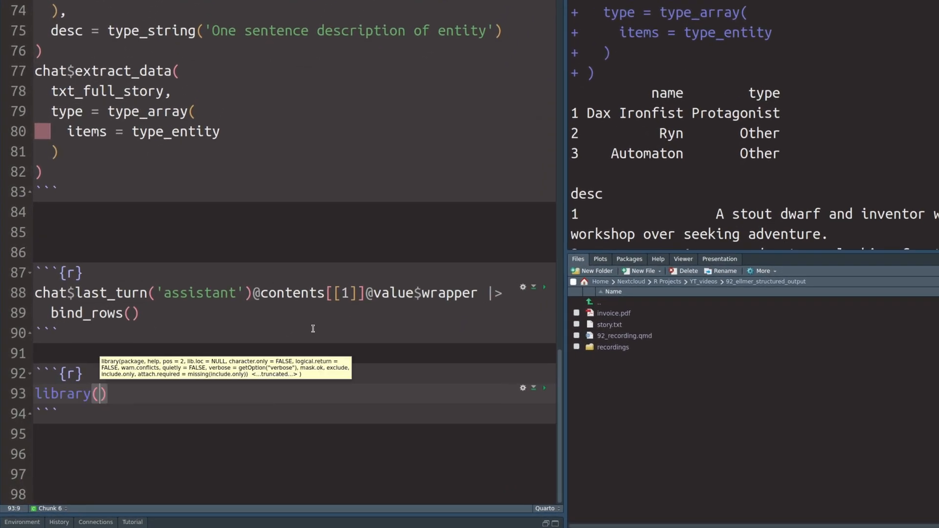
pyautogui.write('pdf')
pyautogui.press('Tab')
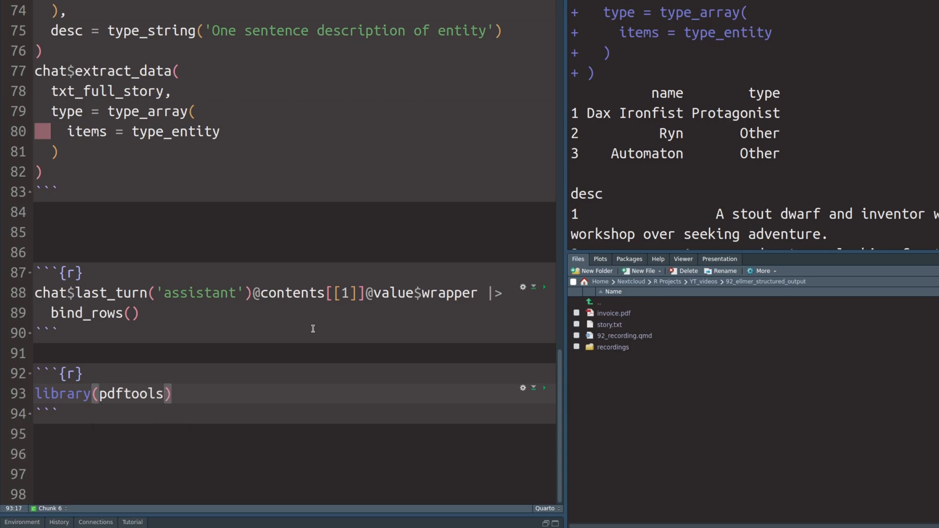
pyautogui.hotkey('ctrl', 'Return')
pyautogui.press('End')
pyautogui.press('Return')
pyautogui.write('pdf_')
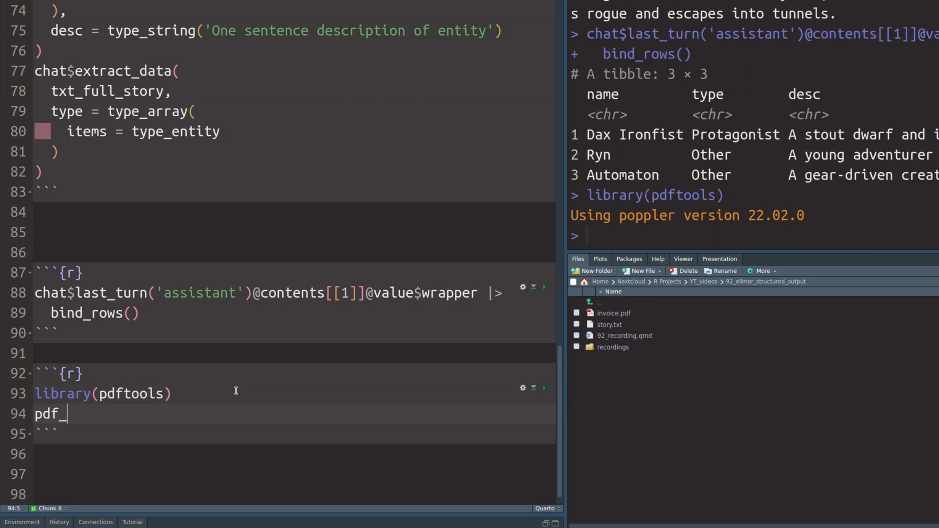
pyautogui.write('te')
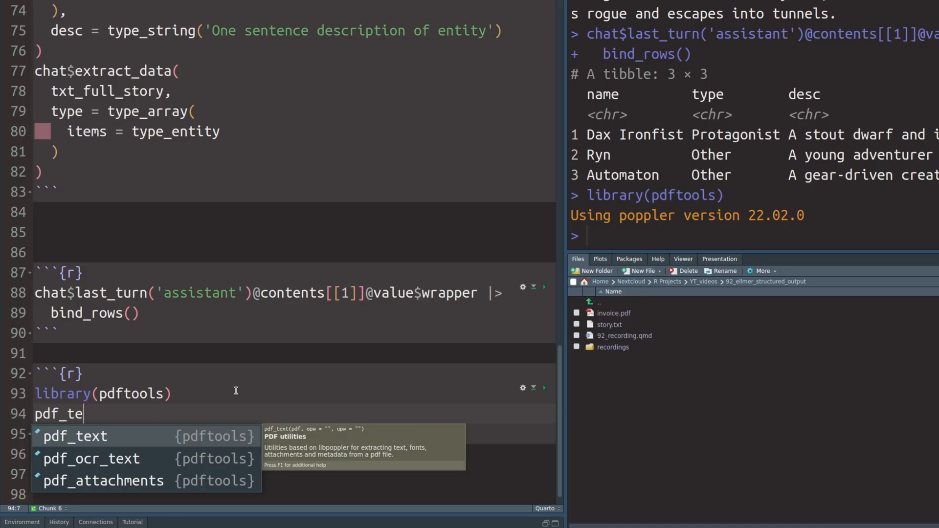
# Run pdf_text('invoice.pdf') to print the invoice's raw text in the console.
pyautogui.press('Tab')
pyautogui.write("'in")
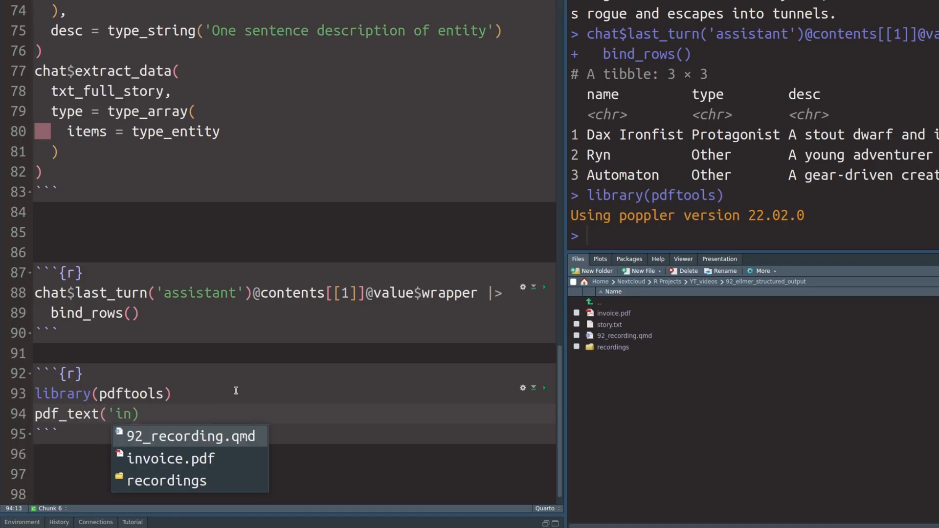
pyautogui.press('Down')
pyautogui.press('Tab')
pyautogui.hotkey('ctrl', 'Return')
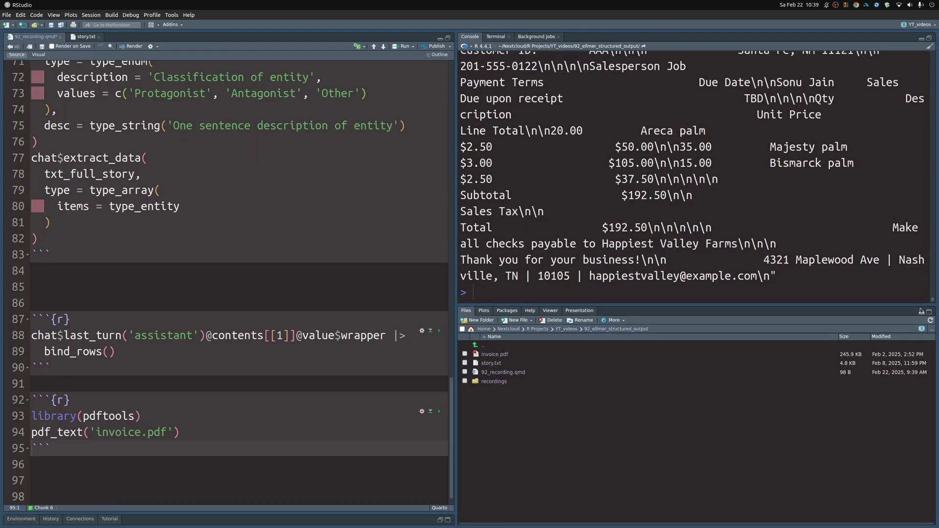
pyautogui.moveTo(924, 311); pyautogui.dragTo(924, 311)
pyautogui.moveTo(526, 177)
pyautogui.mouseDown()
pyautogui.moveTo(523, 207)
pyautogui.moveTo(728, 478)
pyautogui.mouseUp()
pyautogui.click(729, 478)
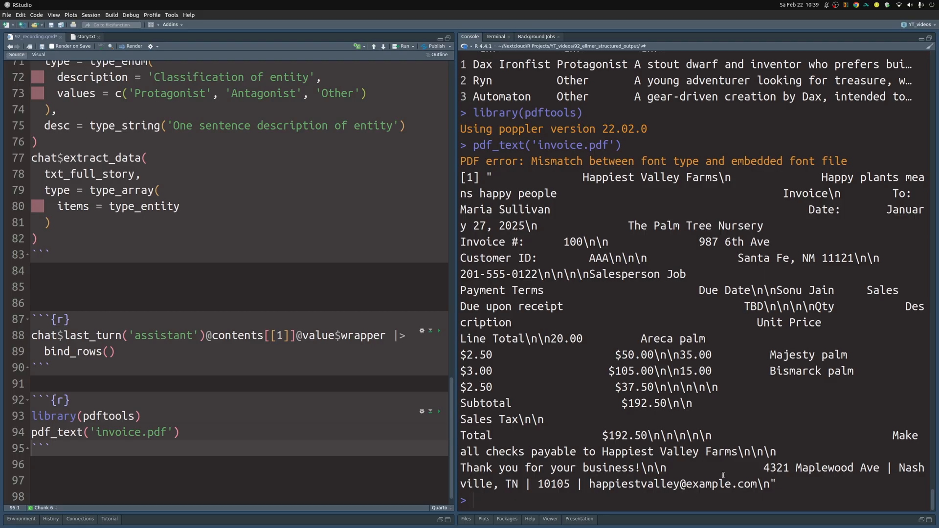
# Assign the PDF text to txt_pdf and define type_invoice_position with a currency enum of USD, EUR, Other.
pyautogui.click(32, 433)
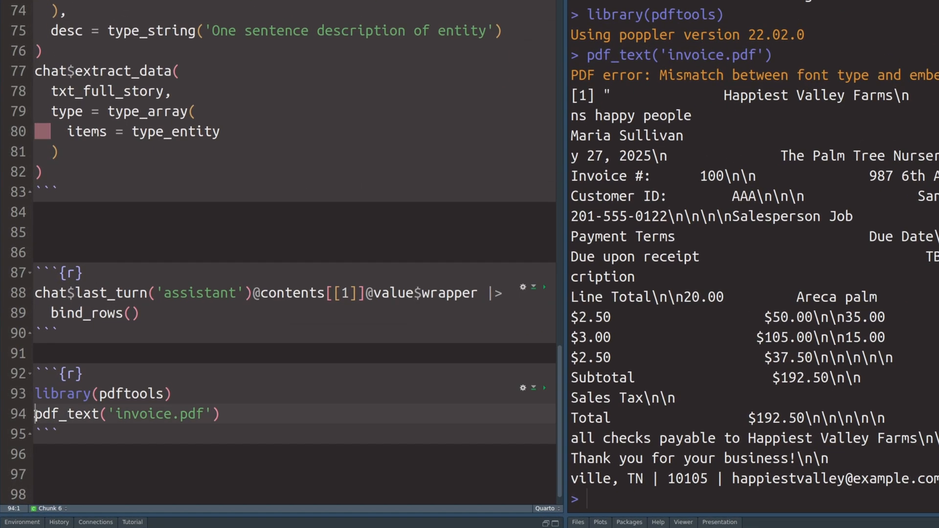
pyautogui.write('txt_pdf <-')
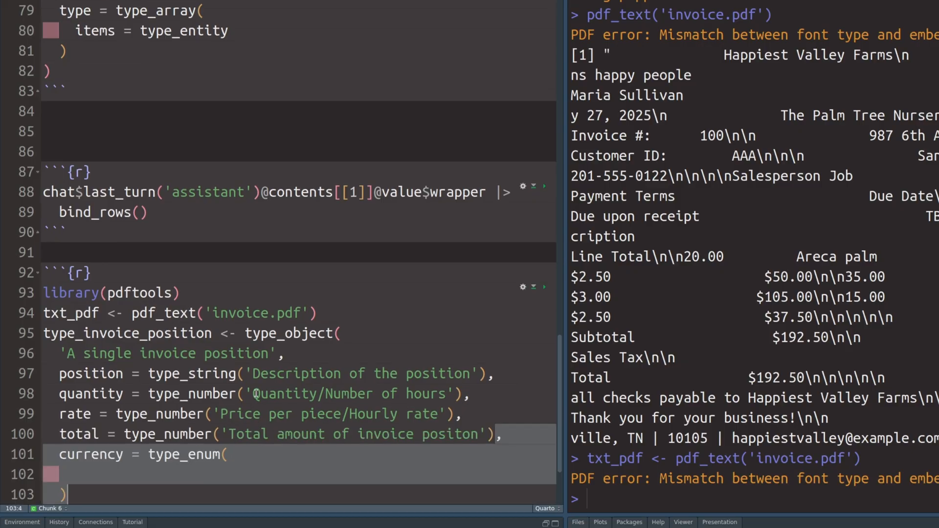
pyautogui.scroll(-1, 257, 410)
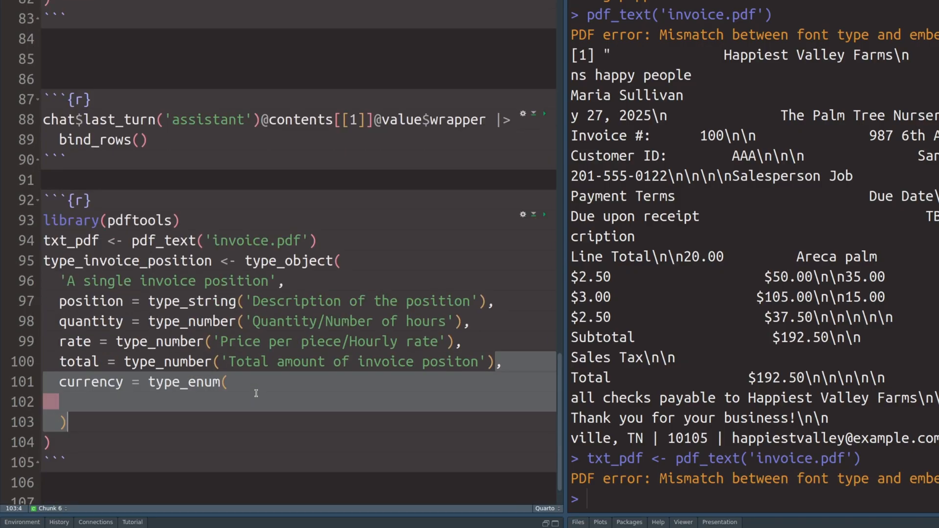
pyautogui.write("'currency of invoice position',")
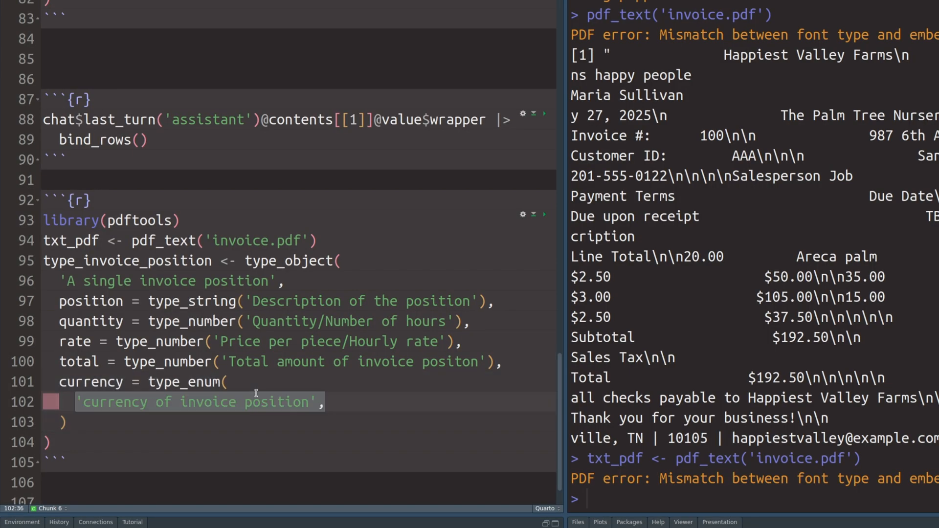
pyautogui.hotkey('ctrl', 'v')
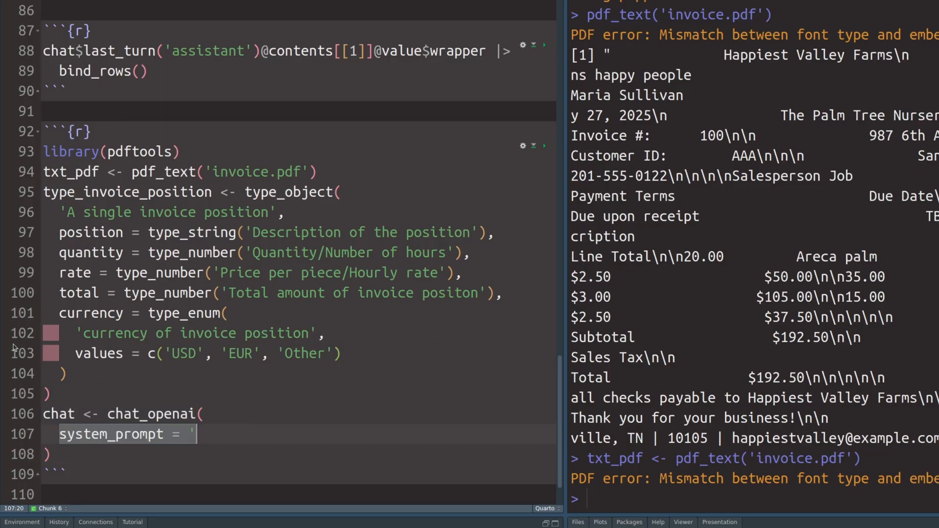
pyautogui.scroll(-3, 293, 352)
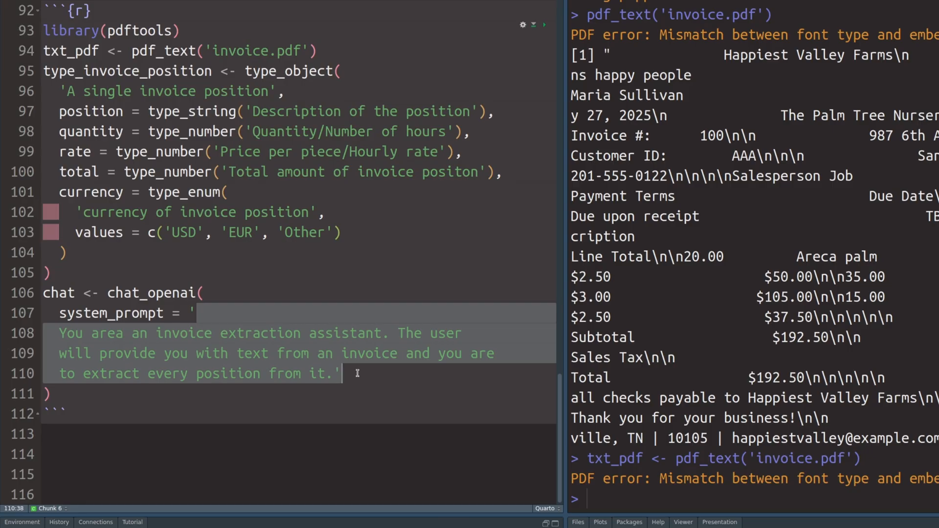
# Add chat$extract_data(txt_pdf, type_array(...)) with type_invoice_position items and an array description.
pyautogui.click(357, 374)
pyautogui.moveTo(83, 374); pyautogui.dragTo(269, 374)
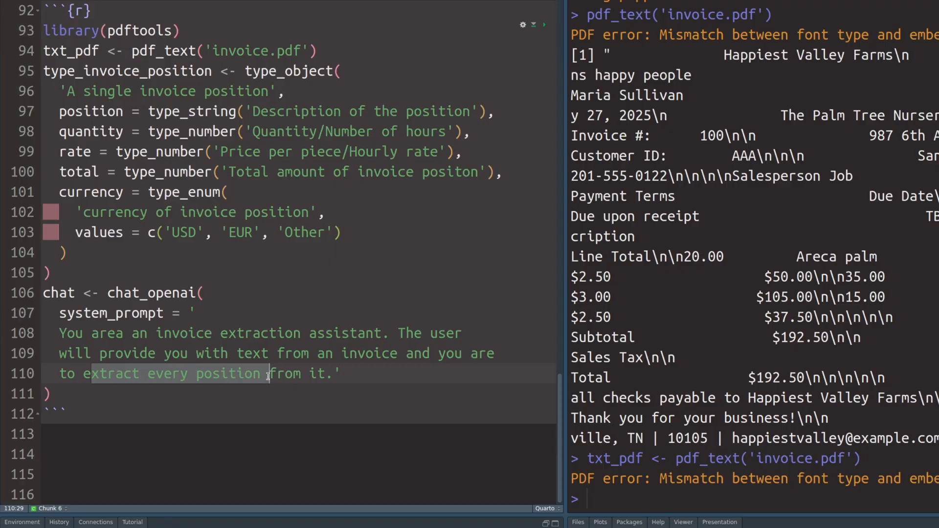
pyautogui.write('chat$extract_data(  )')
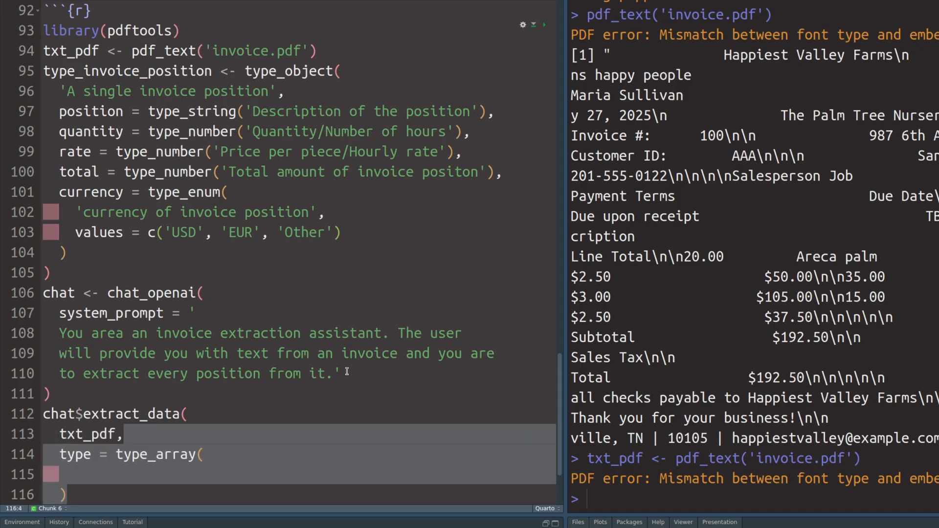
pyautogui.scroll(-2, 347, 373)
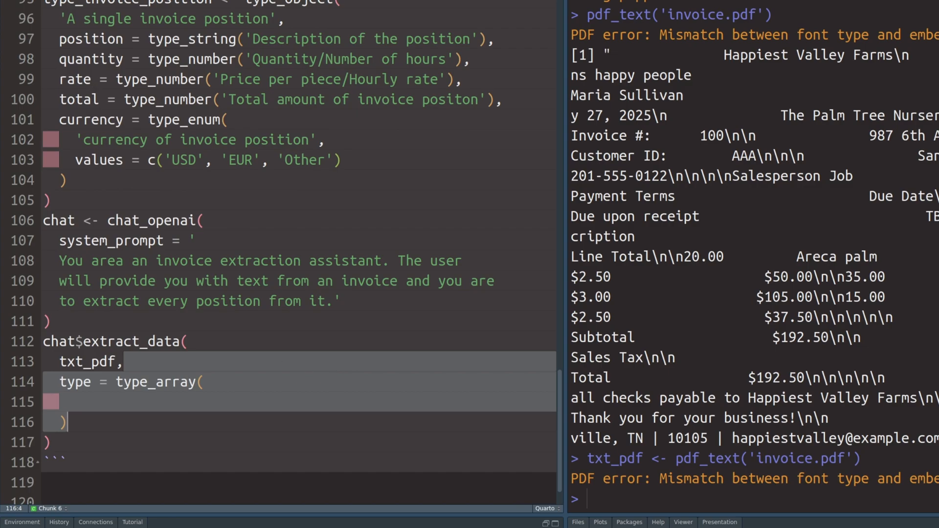
pyautogui.click(256, 172)
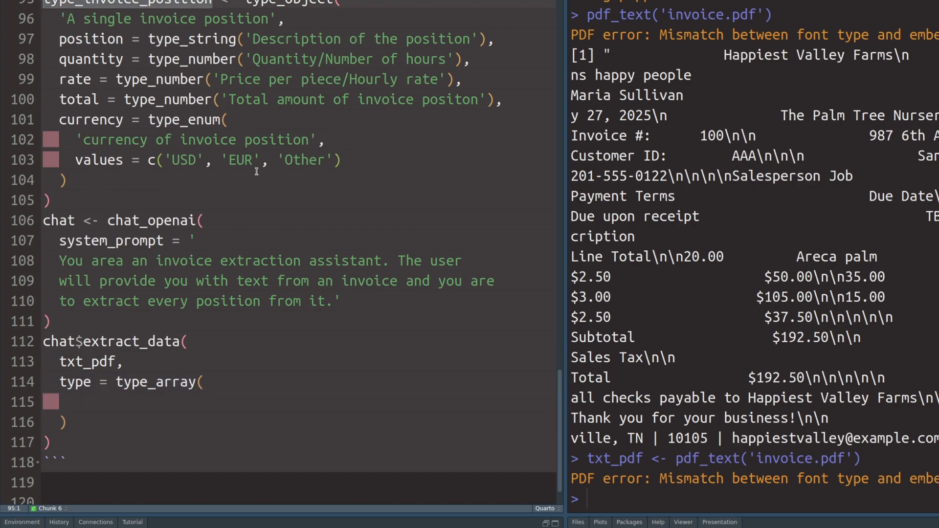
pyautogui.hotkey('ctrl', 'z')
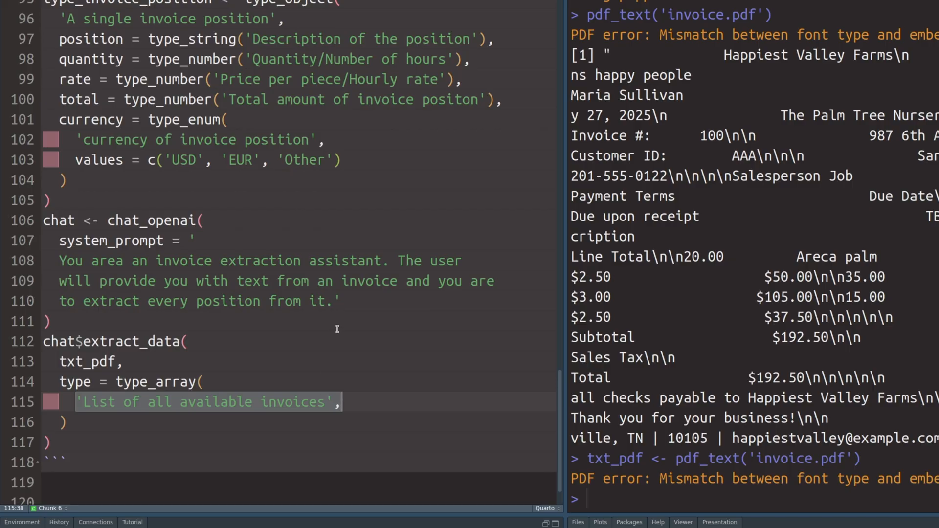
pyautogui.hotkey('ctrl', 'z')
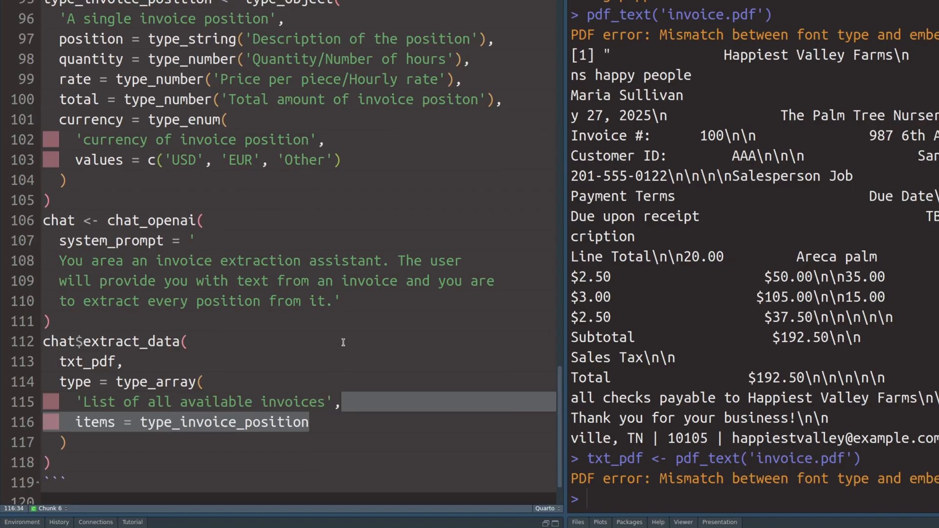
pyautogui.click(120, 7)
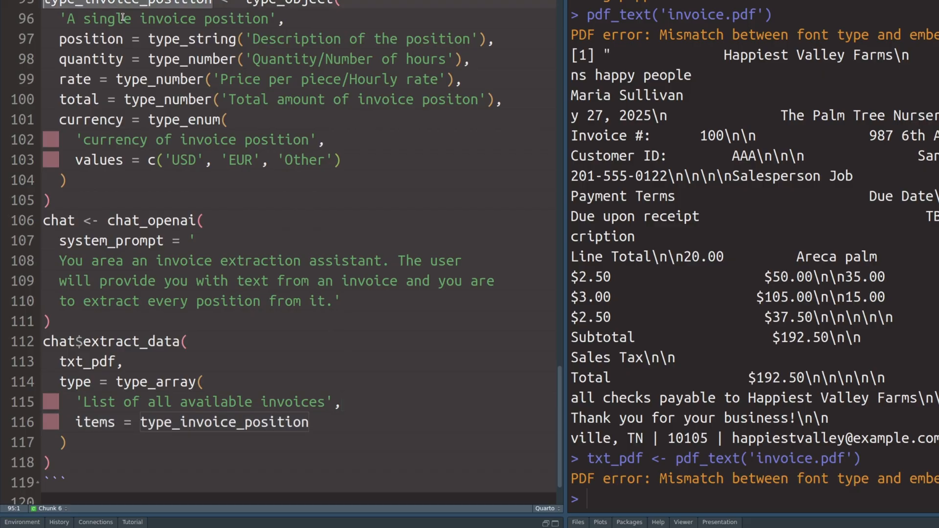
# Fix the description to 'invoice positions' and run the chunk, returning Areca, Majesty and Bismarck palm rows.
pyautogui.doubleClick(293, 402)
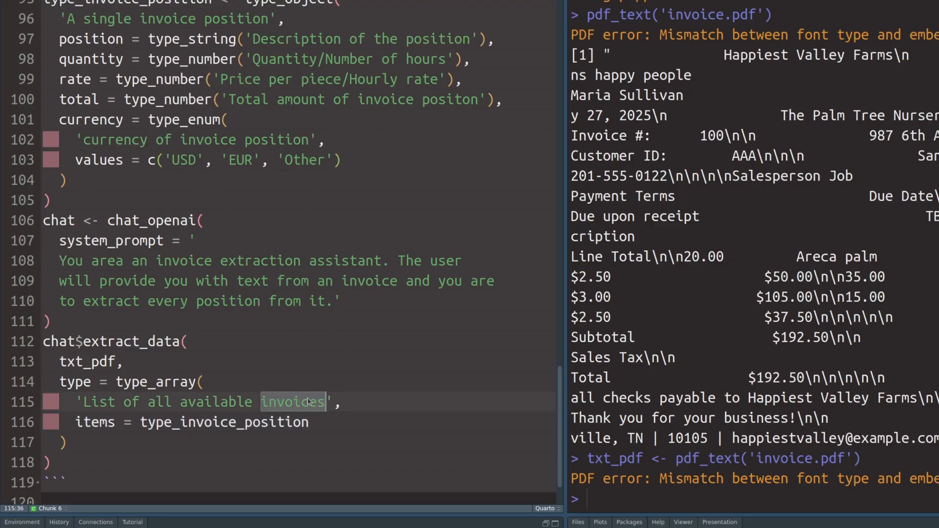
pyautogui.press('Right')
pyautogui.press('BackSpace')
pyautogui.write('positions')
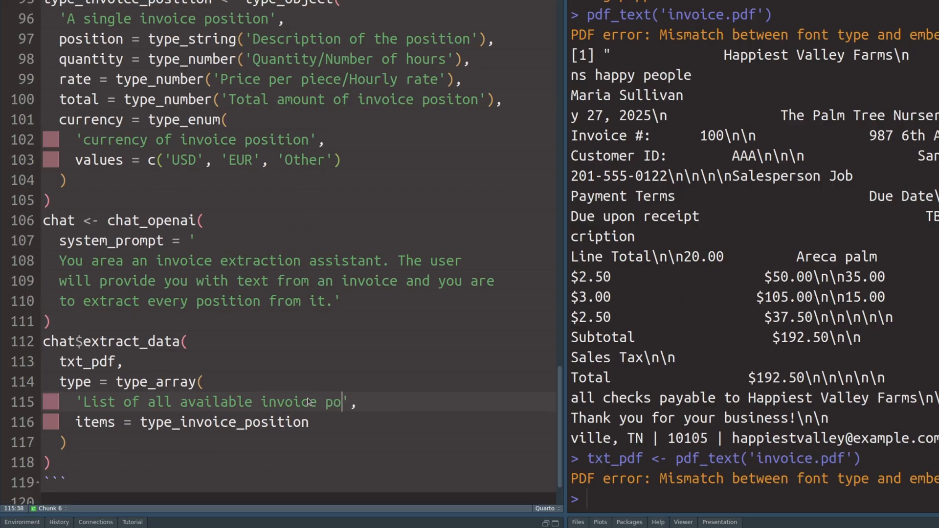
pyautogui.click(355, 356)
pyautogui.click(500, 340)
pyautogui.hotkey('ctrl', 'shift', 'Return')
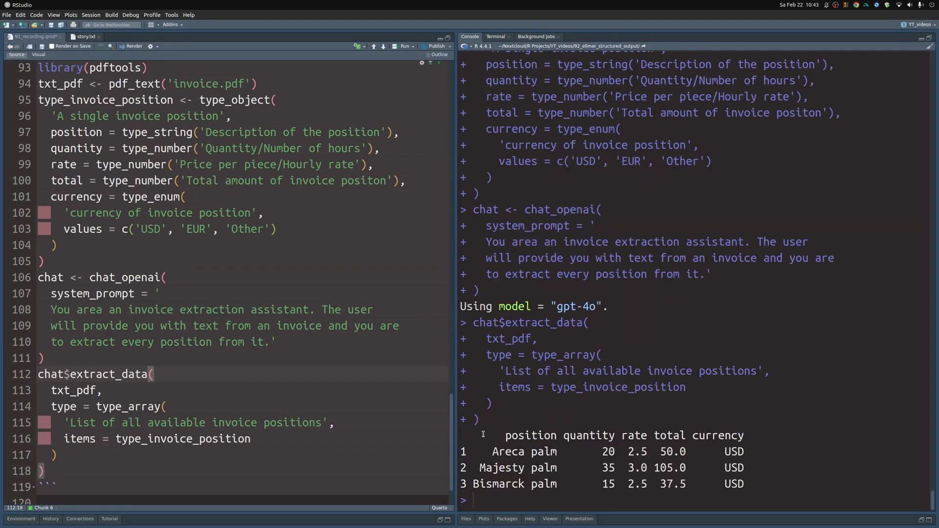
# Copy the bind_rows chunk to the end of the document and run it for a 3×5 tibble of invoice positions.
pyautogui.moveTo(505, 436); pyautogui.dragTo(761, 483)
pyautogui.click(396, 448)
pyautogui.scroll(3, 221, 294)
pyautogui.moveTo(84, 162); pyautogui.dragTo(38, 116)
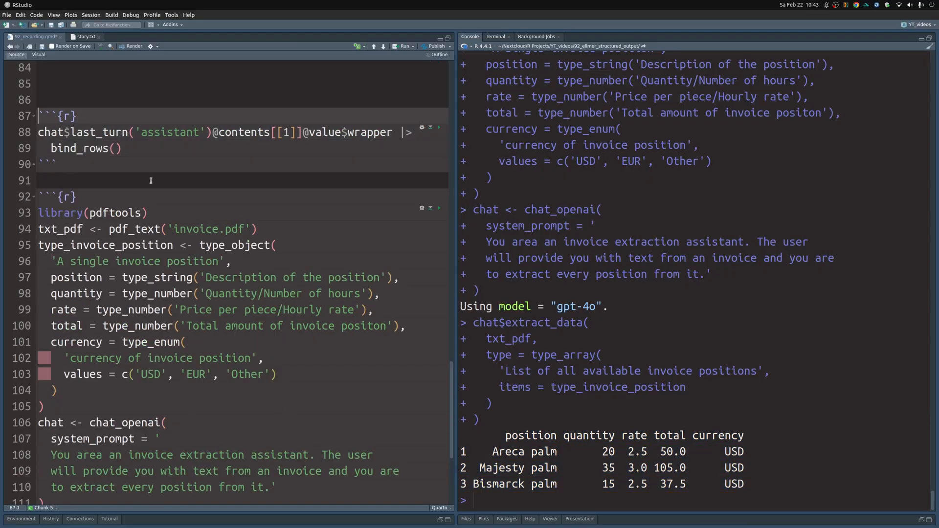
pyautogui.hotkey('ctrl', 'x')
pyautogui.hotkey('ctrl', 'End')
pyautogui.hotkey('ctrl', 'v')
pyautogui.hotkey('ctrl', 'shift', 'Return')
# Inspect the column types: position and currency as chr, quantity and rate as dbl.
pyautogui.doubleClick(488, 436)
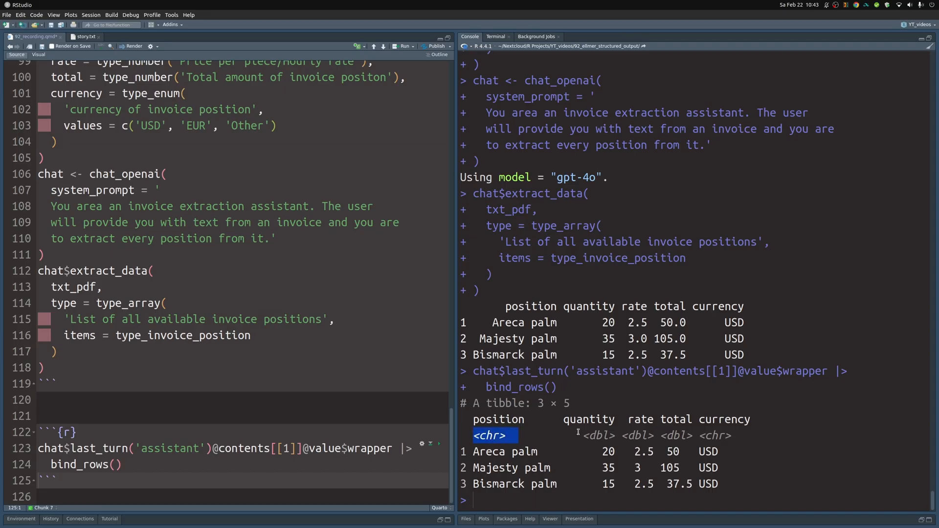
pyautogui.doubleClick(598, 436)
pyautogui.doubleClick(647, 435)
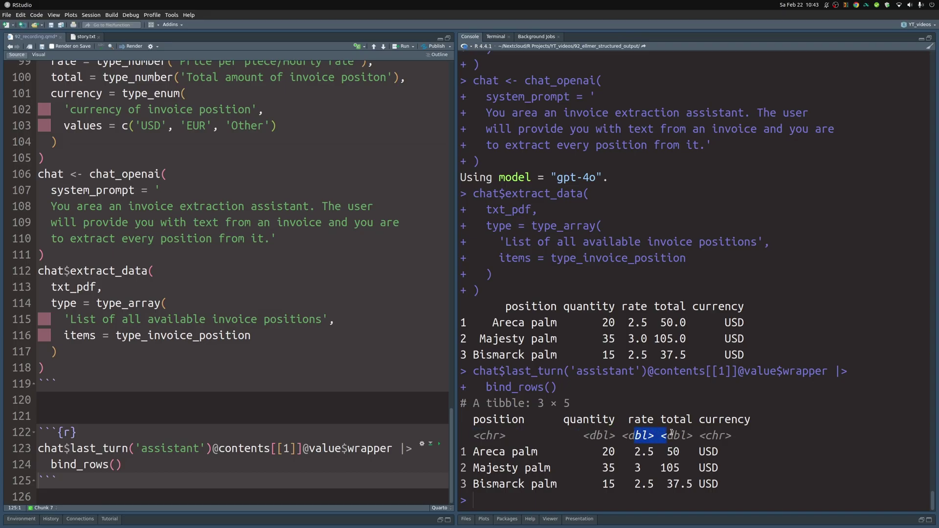
pyautogui.doubleClick(715, 436)
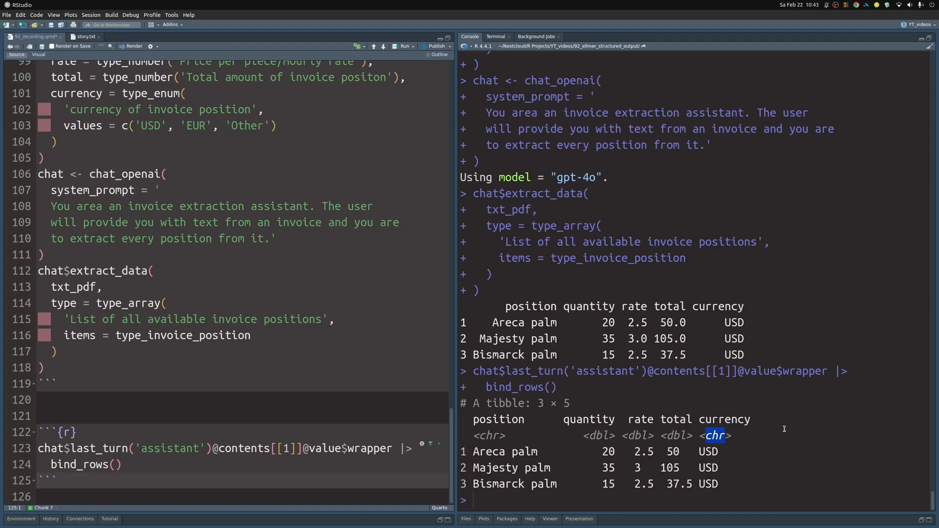
pyautogui.scroll(4, 216, 230)
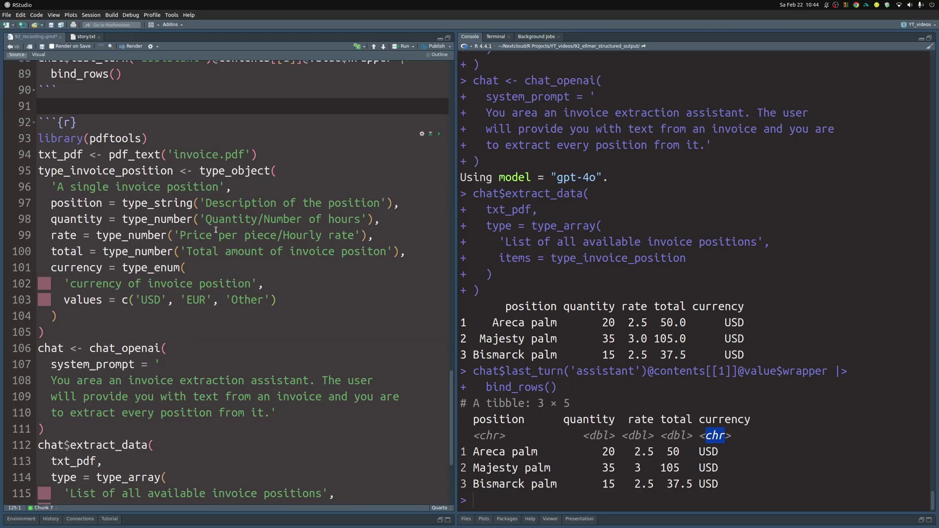
# Print txt_pdf in the console, showing the invoice's raw text with the three palm line items.
pyautogui.doubleClick(71, 155)
pyautogui.hotkey('ctrl', 'Return')
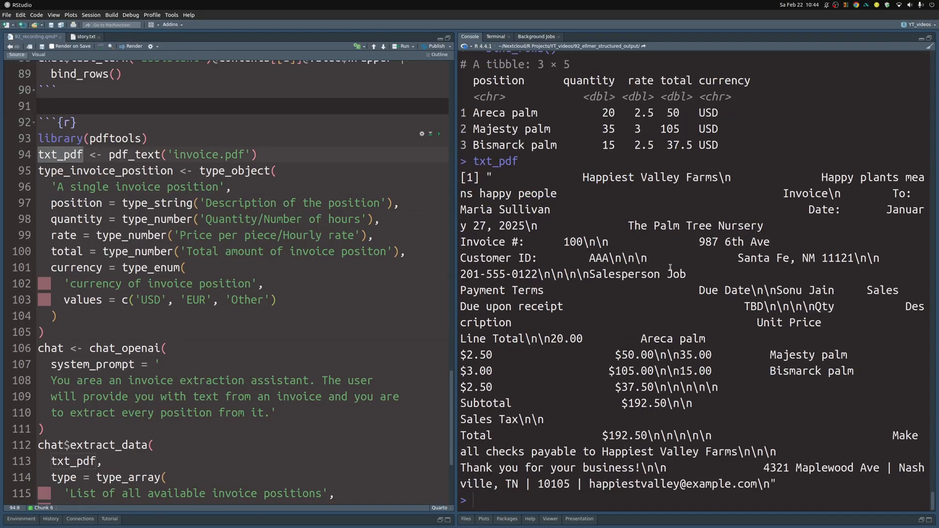